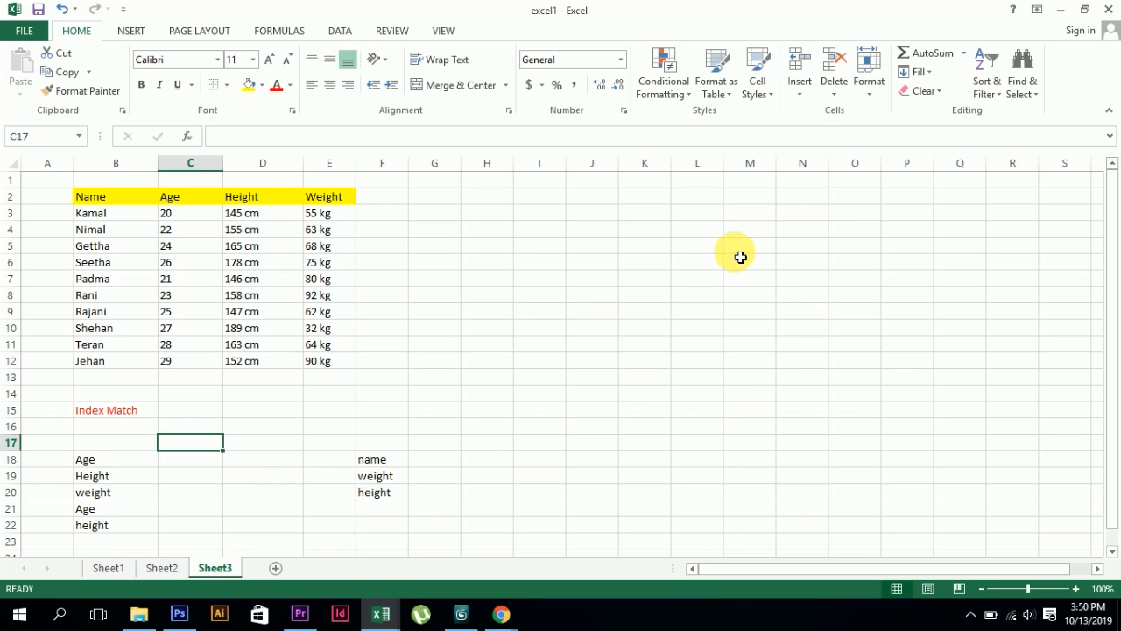
Step: Clear the extra Age and height labels from cells B21:B22
click(634, 216)
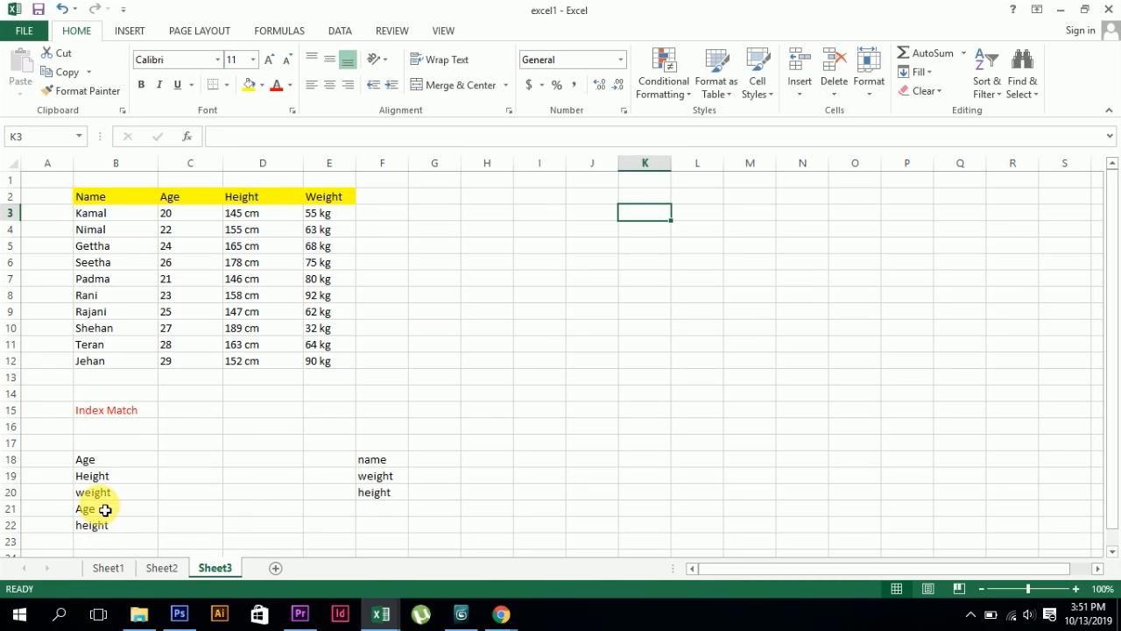
drag(103, 509, 101, 525)
key(Delete)
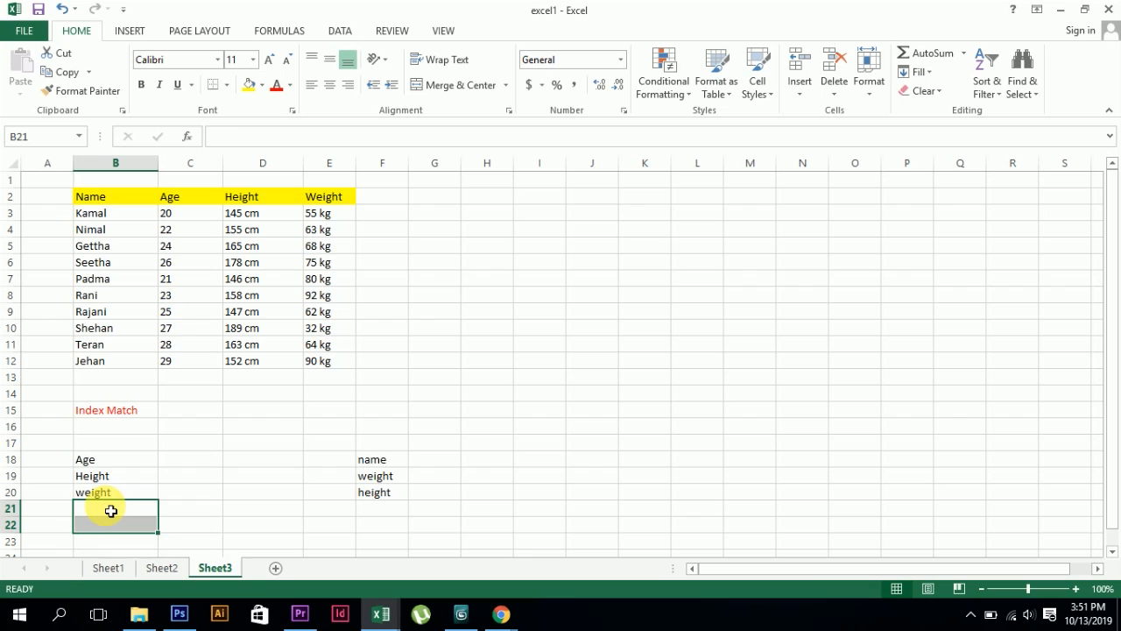
click(179, 513)
Step: Add a List data validation drop-down to cell C17, using the names in $B$3:$B$12 as its source
click(189, 448)
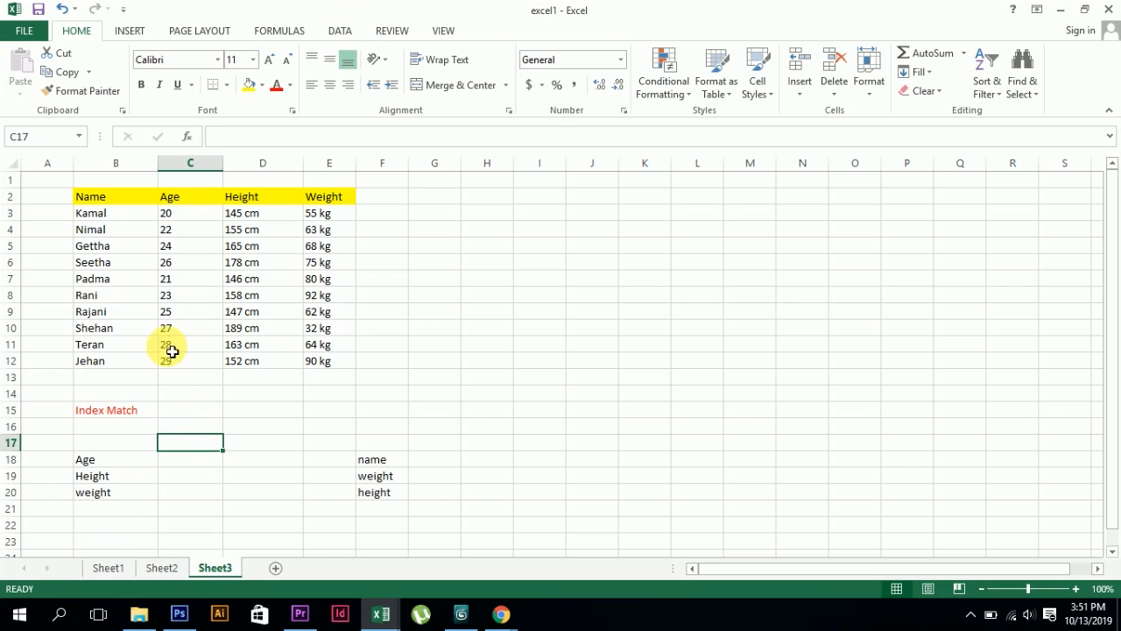
click(336, 31)
click(679, 88)
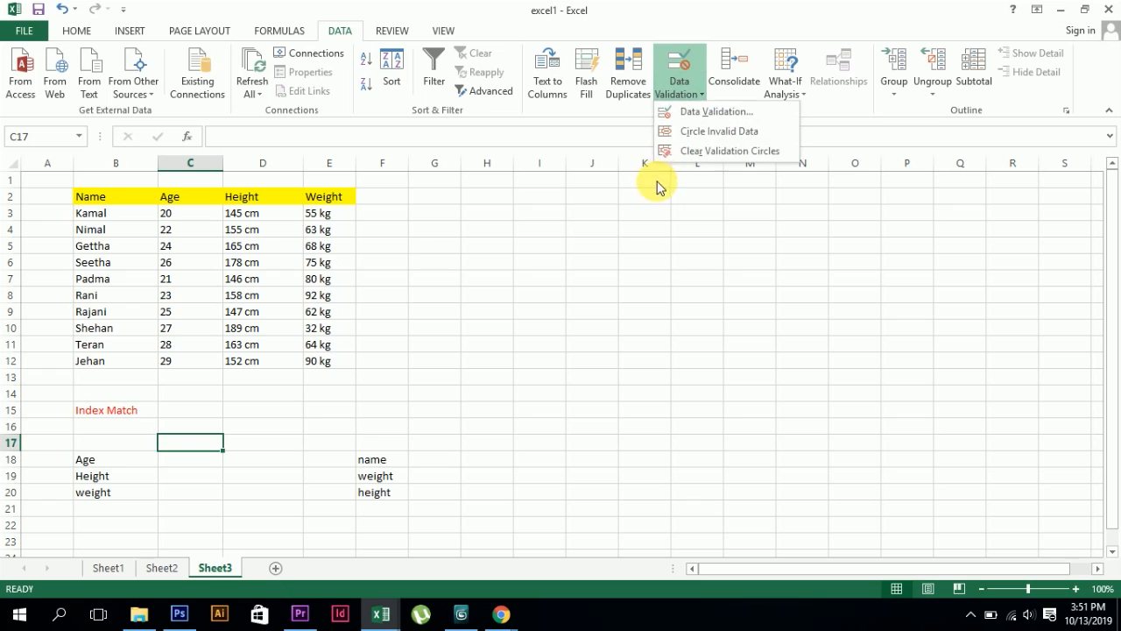
click(723, 113)
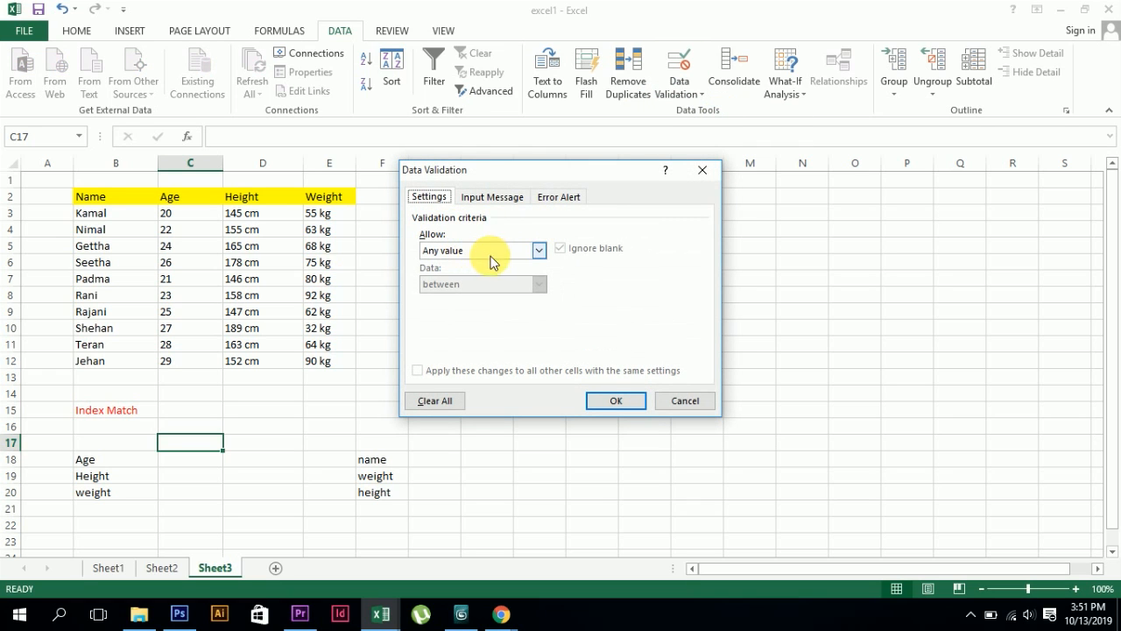
click(540, 251)
click(509, 297)
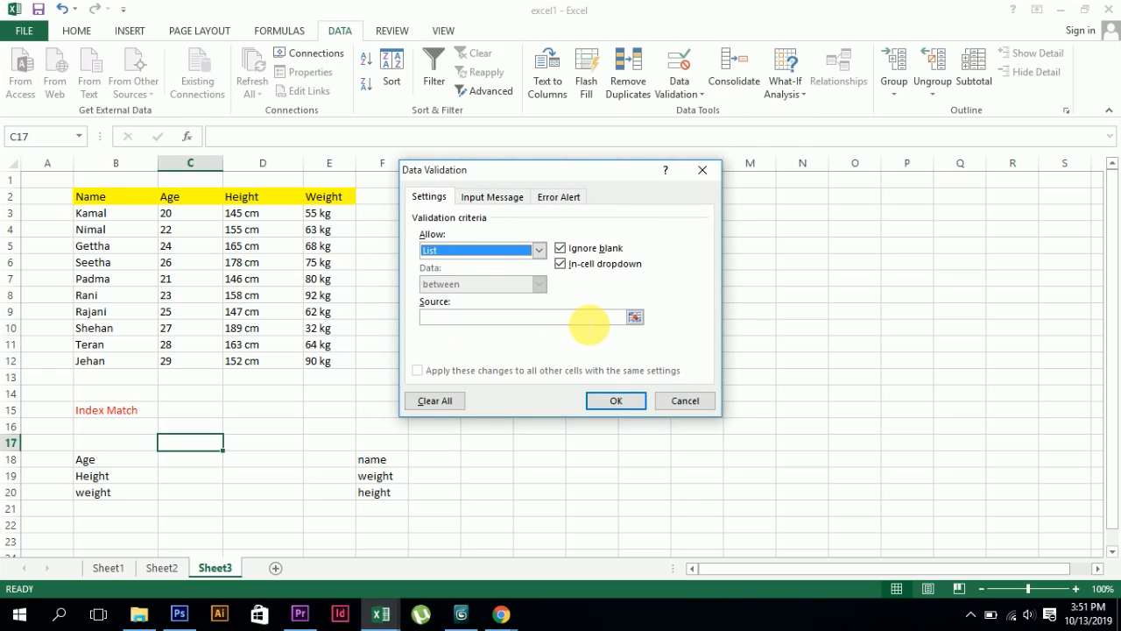
click(635, 317)
drag(97, 215, 96, 362)
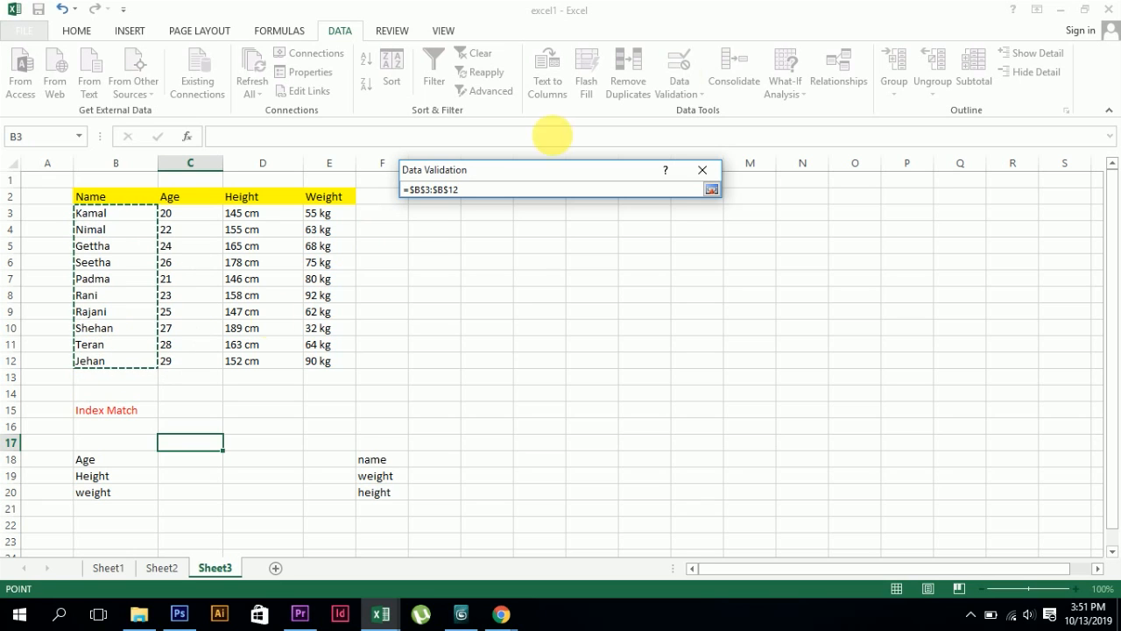
click(712, 190)
click(611, 401)
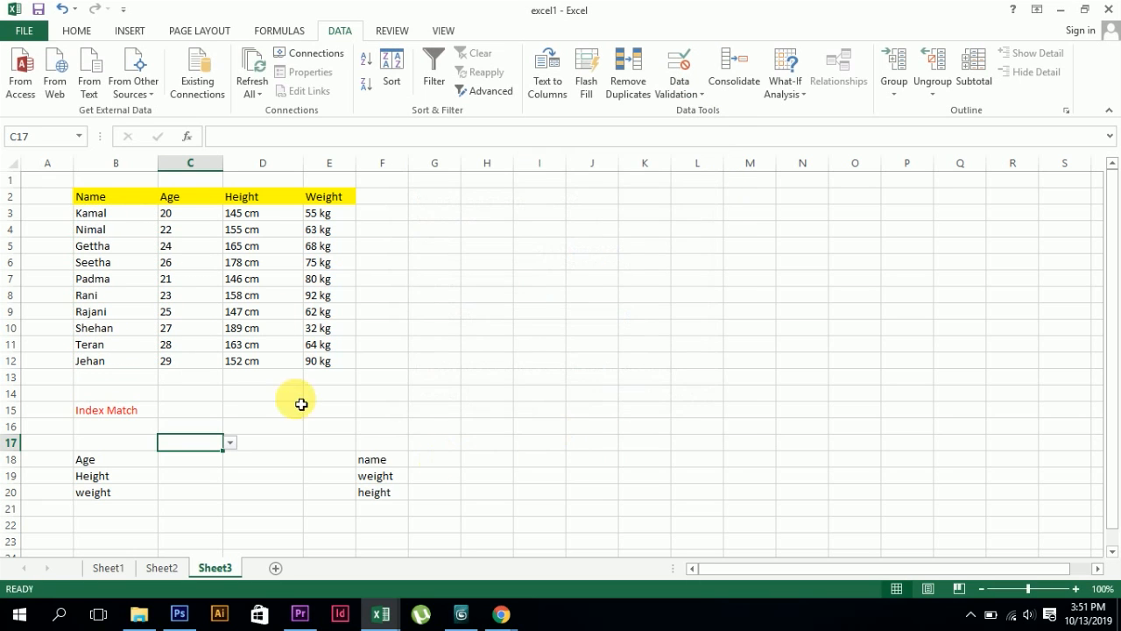
Step: Look through the drop-down list in cell C17 and choose the first name from the table
click(230, 443)
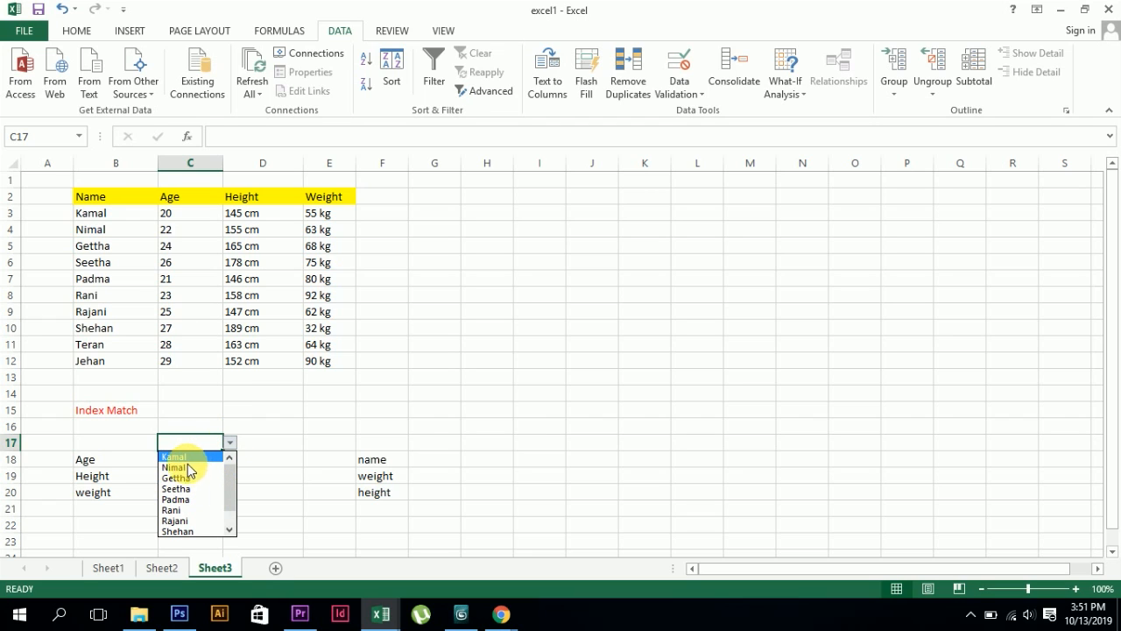
click(231, 504)
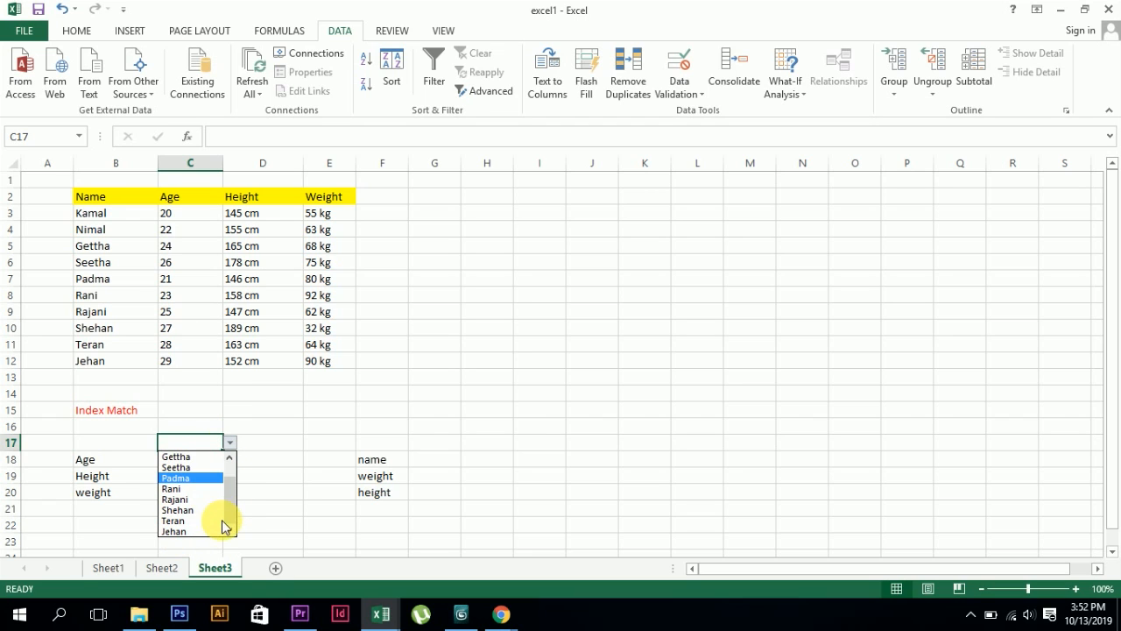
drag(232, 482, 232, 448)
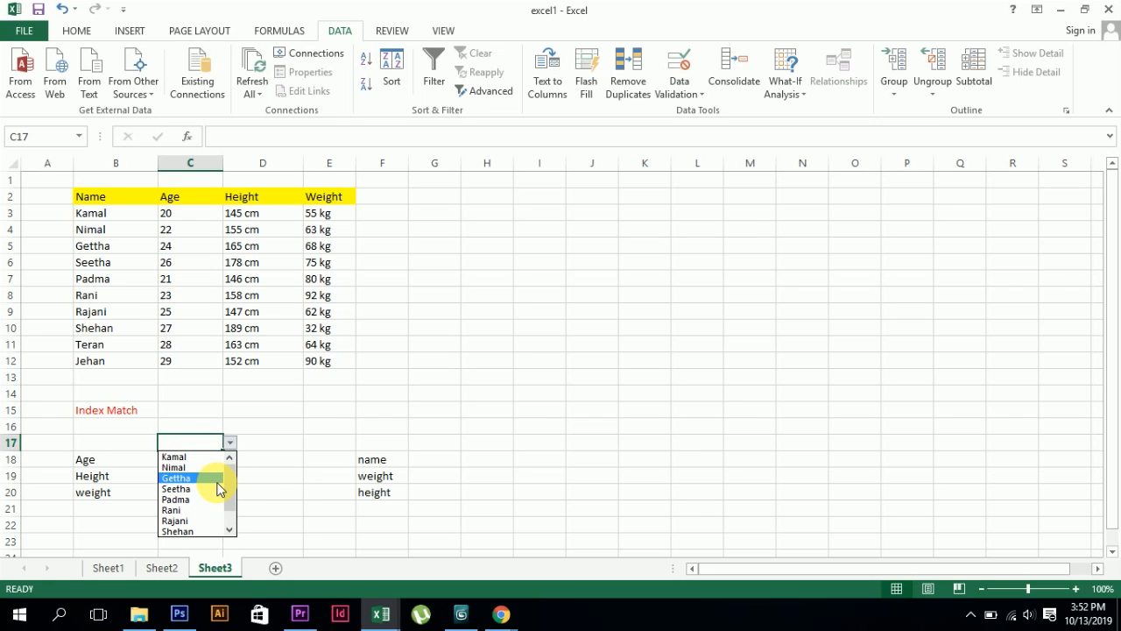
click(179, 457)
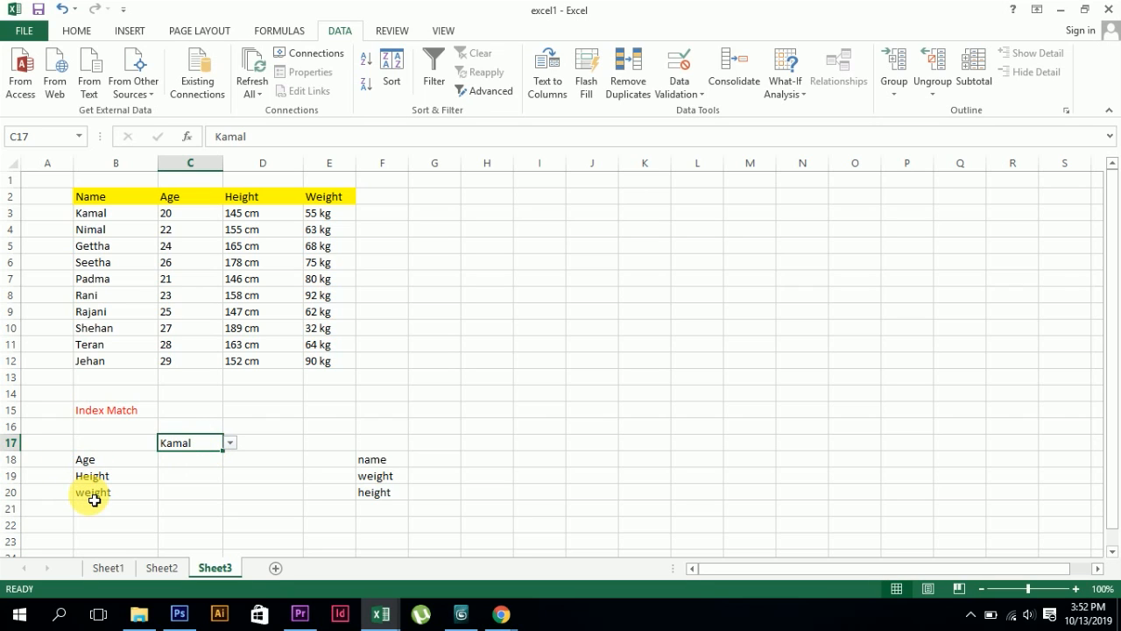
Step: Start an INDEX formula in cell C18, beside the Age label, with the table data B3:E12 as its array
click(184, 460)
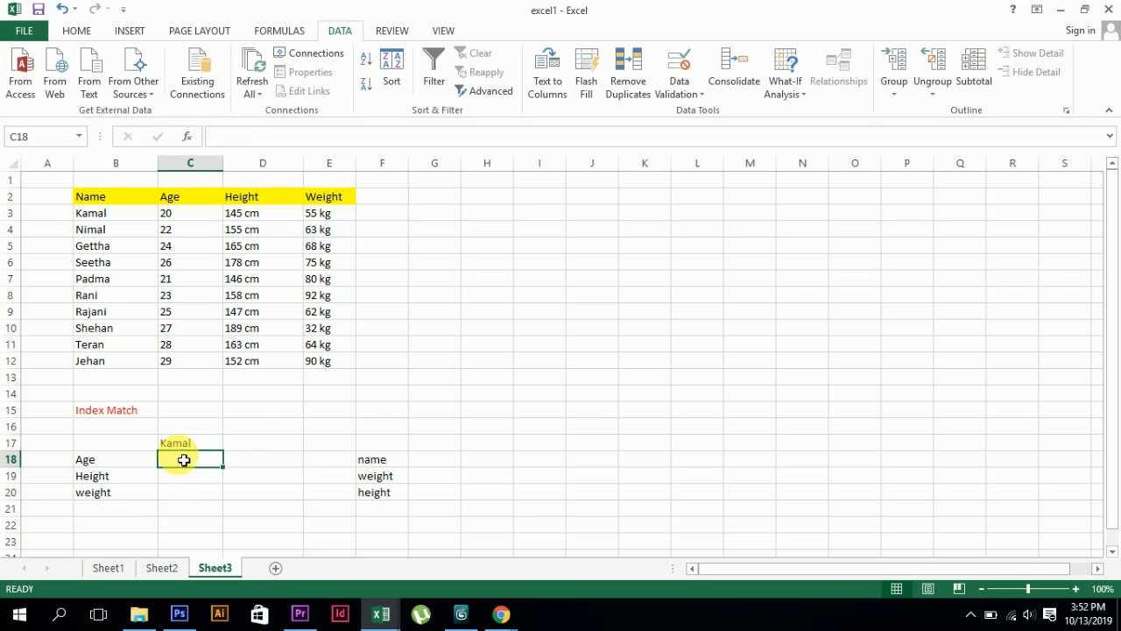
text(=in)
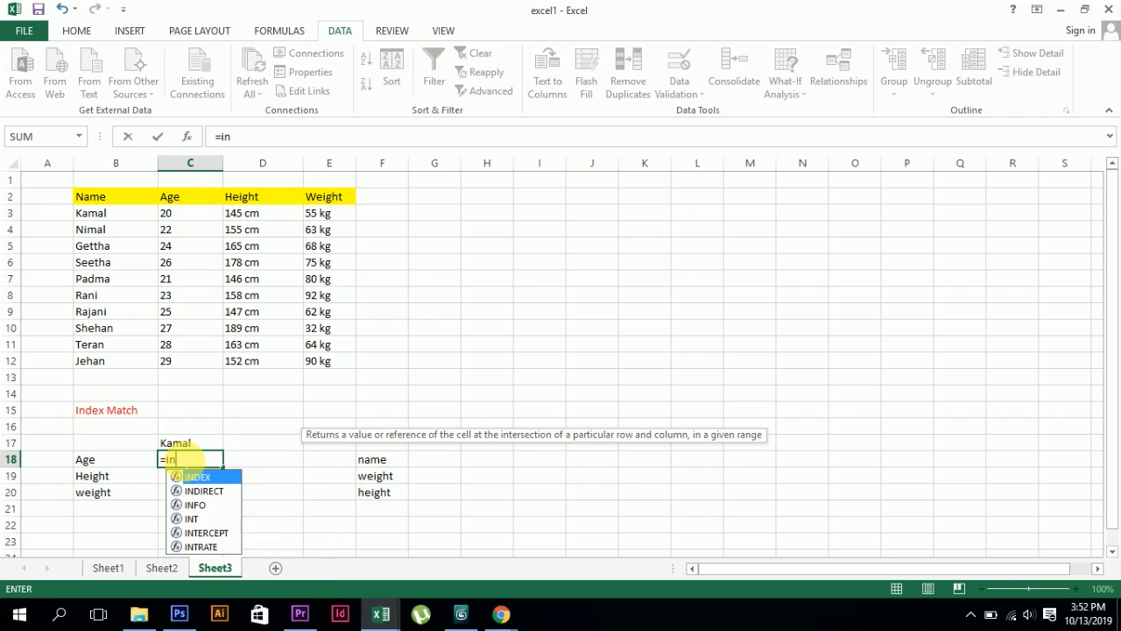
text(dex)
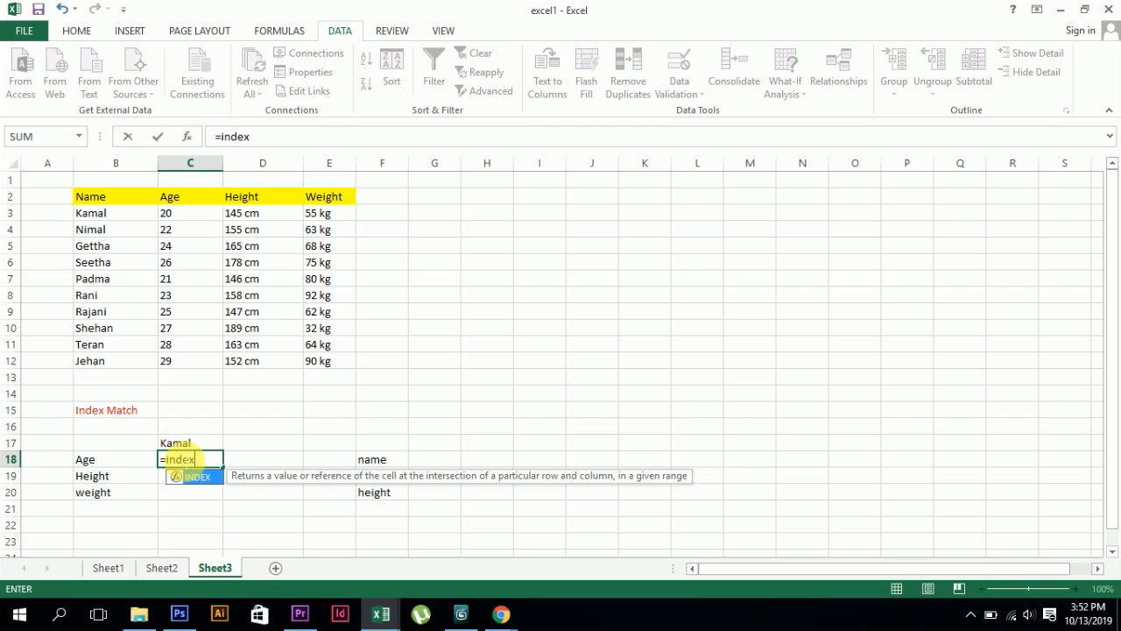
text(()
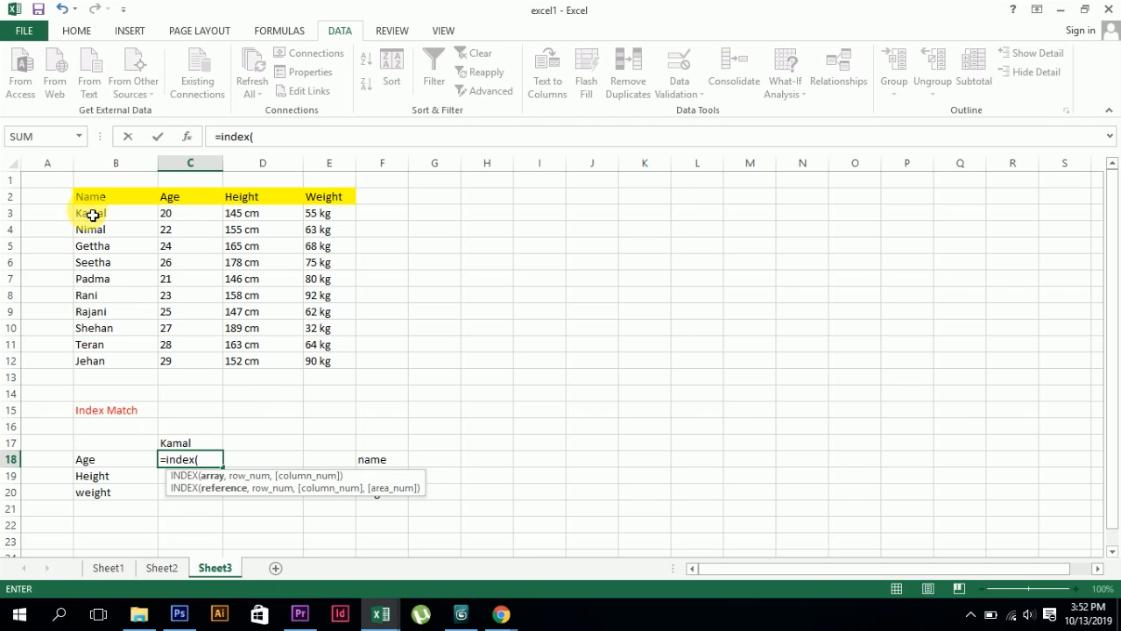
drag(93, 215, 337, 368)
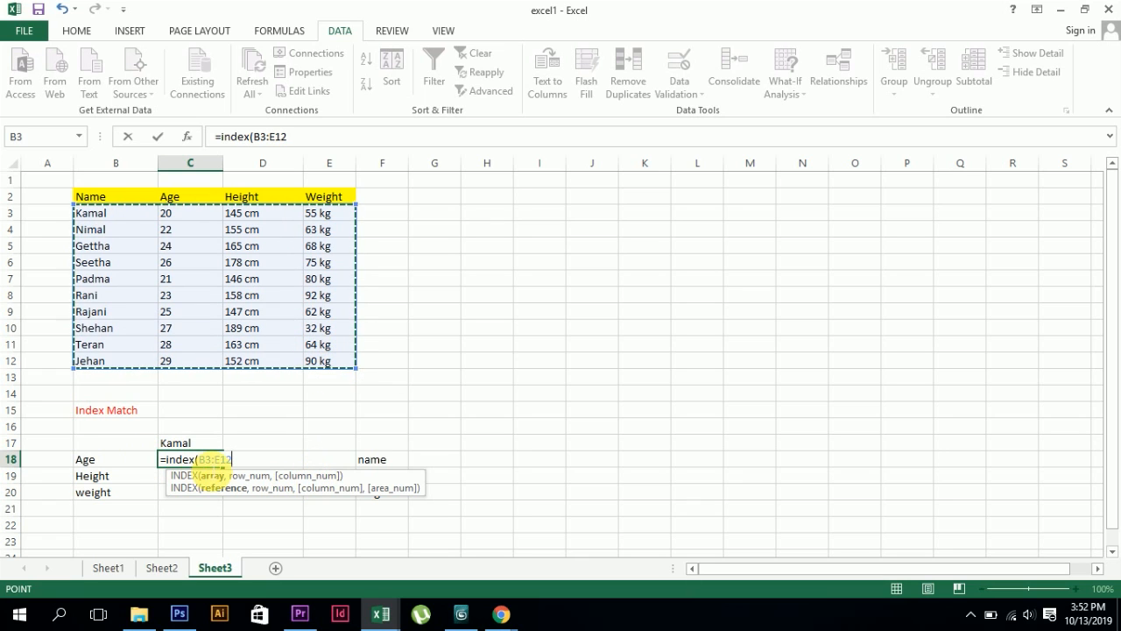
Step: Make the INDEX array reference in C18's formula absolute as $B$3:$E$12
click(217, 459)
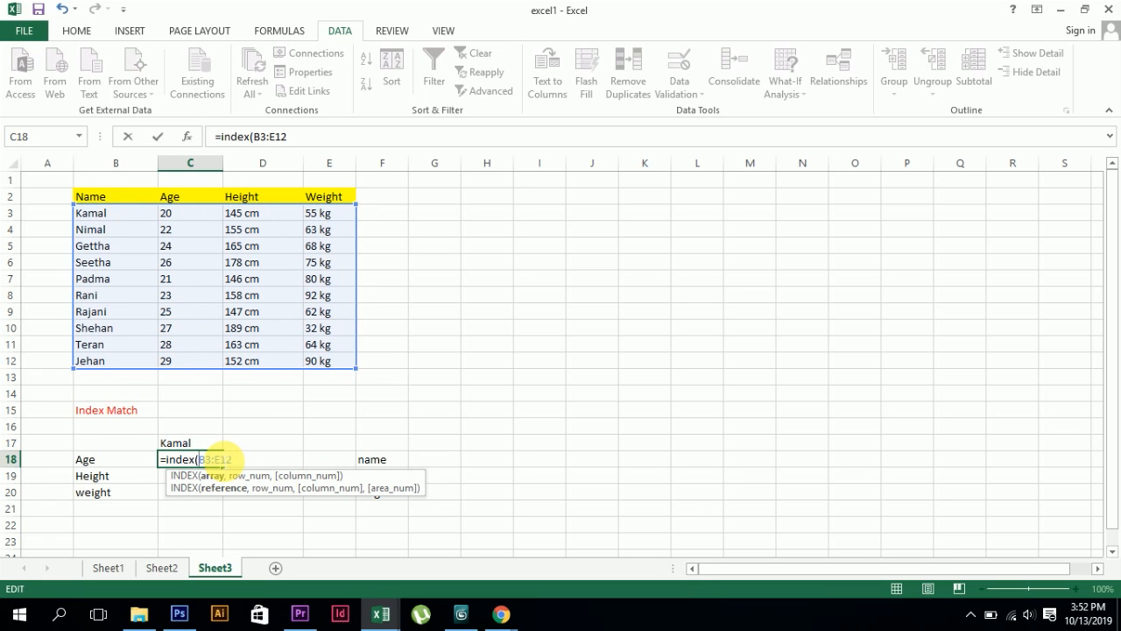
text($B)
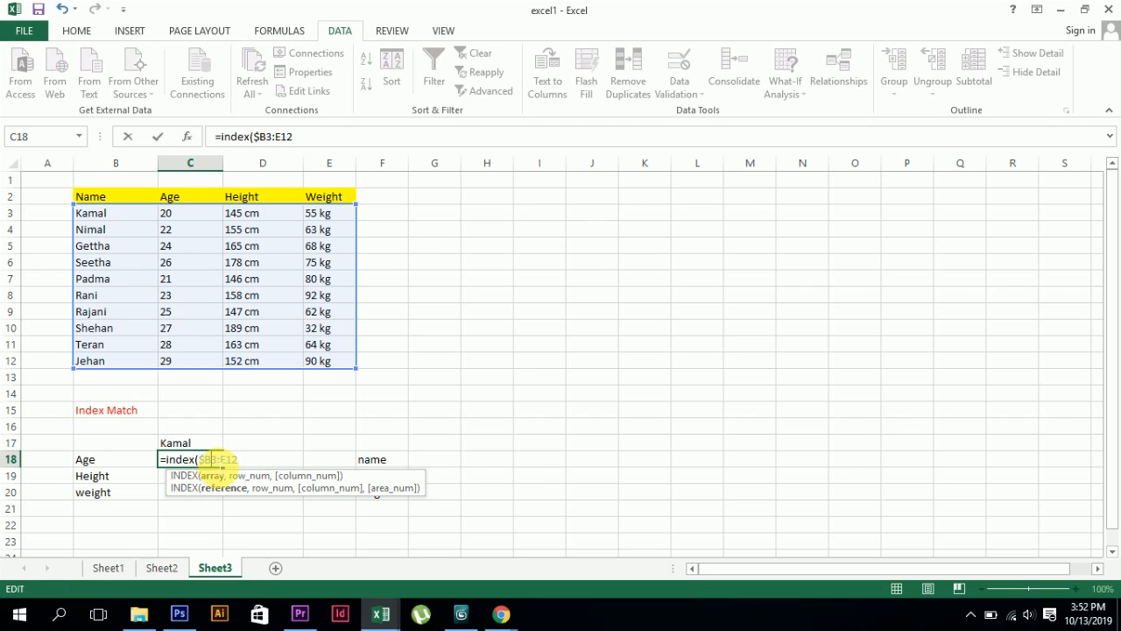
text($)
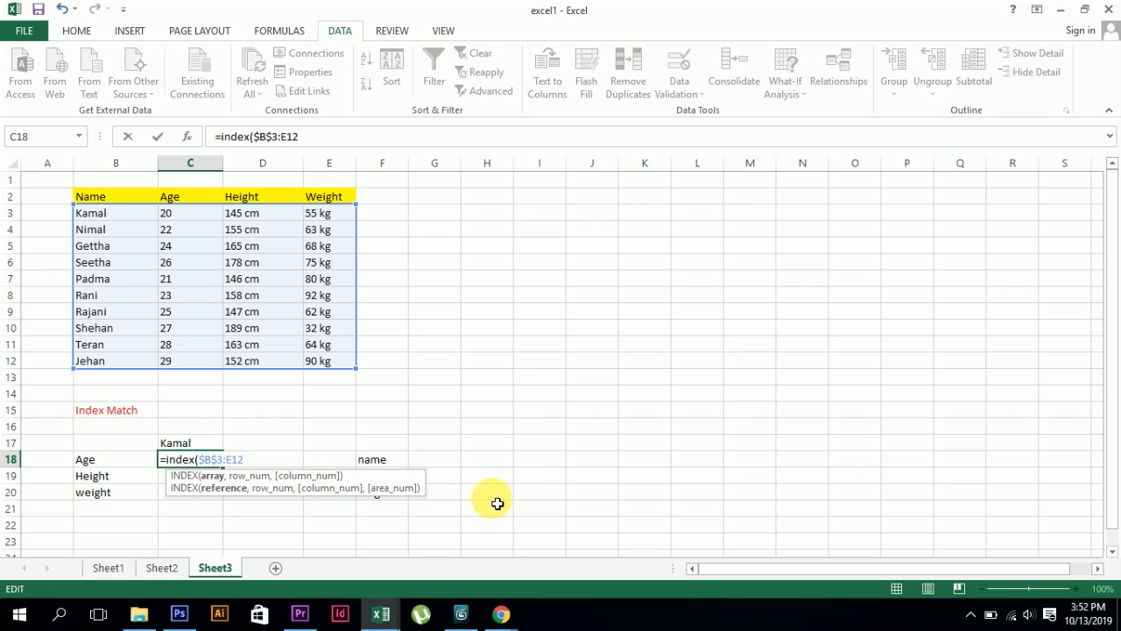
click(230, 461)
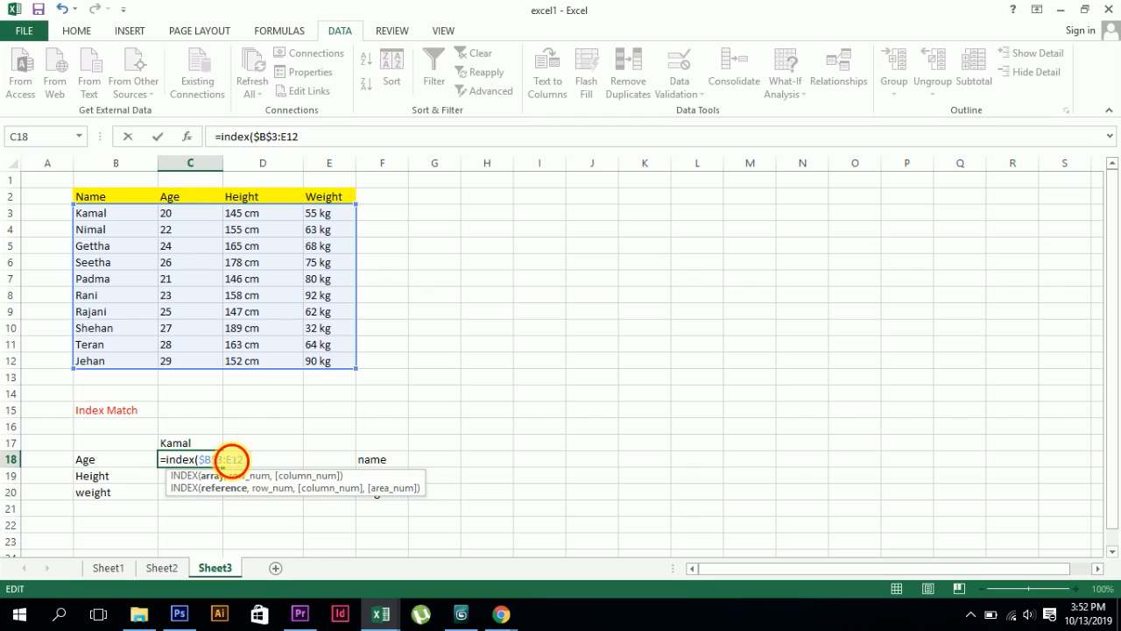
text($E)
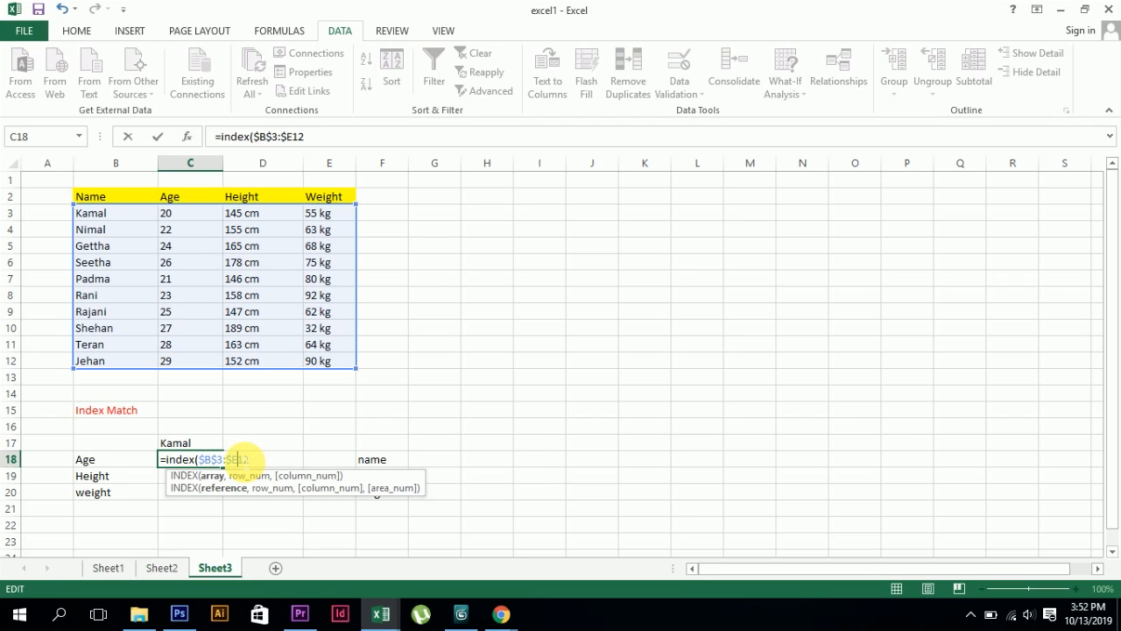
text($12)
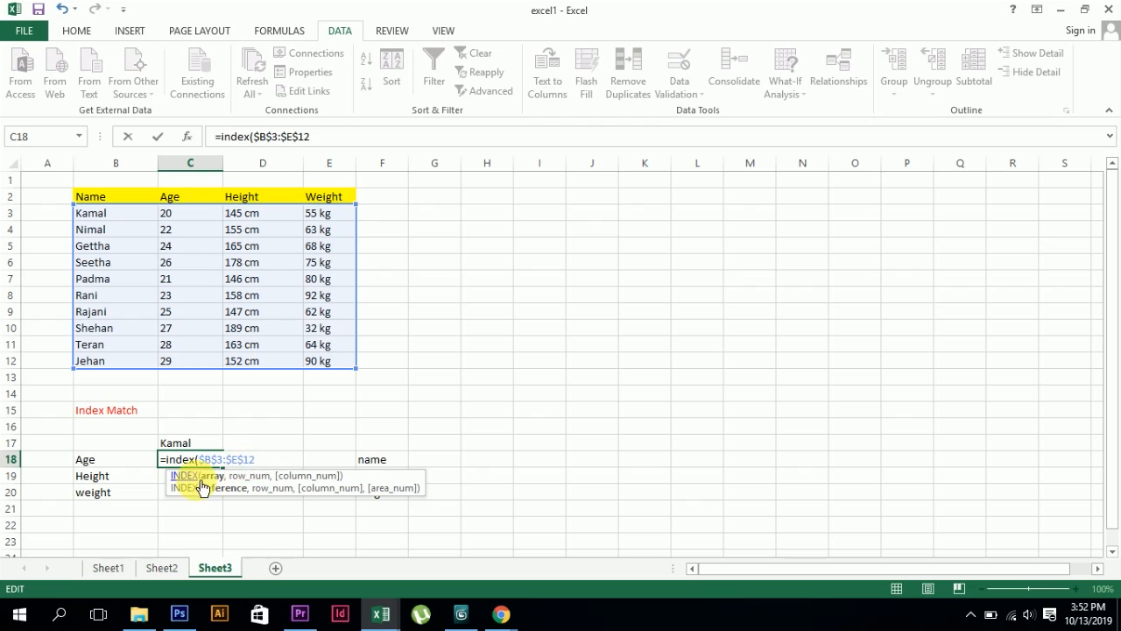
Step: Add MATCH as the INDEX row number, with C17 as the lookup value and B3:B12 as the lookup array
text(,)
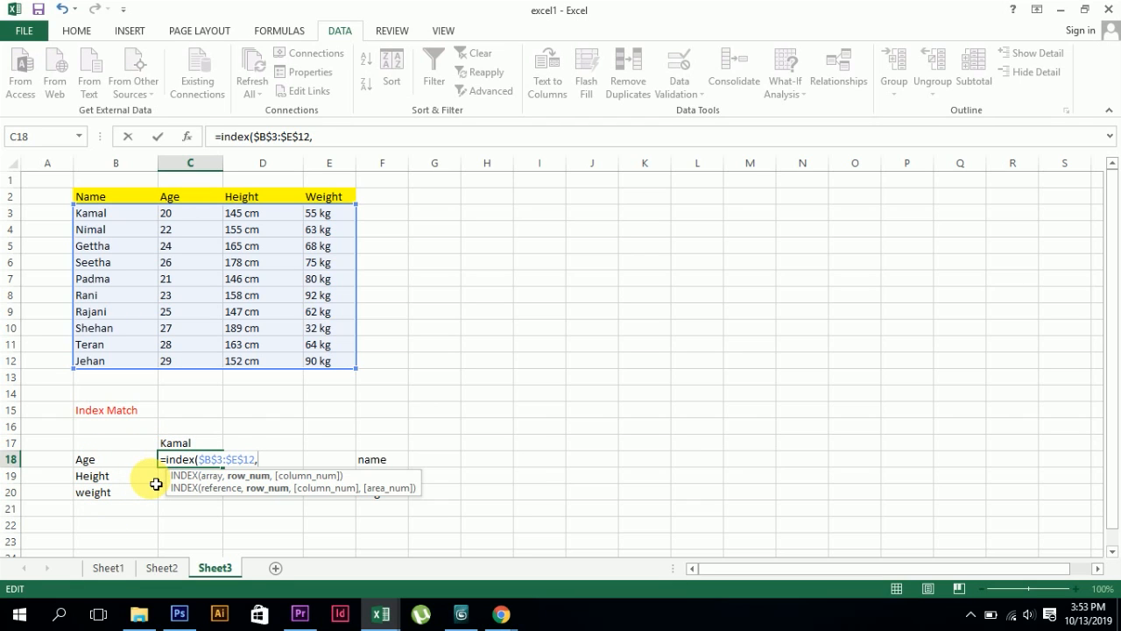
text(Ma)
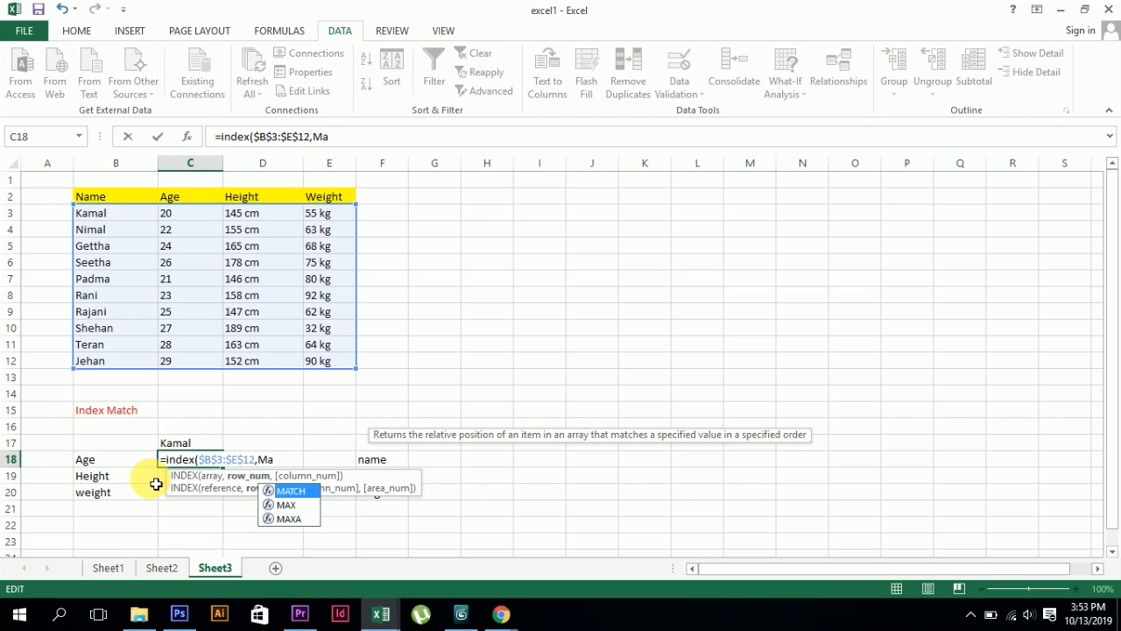
key(Tab)
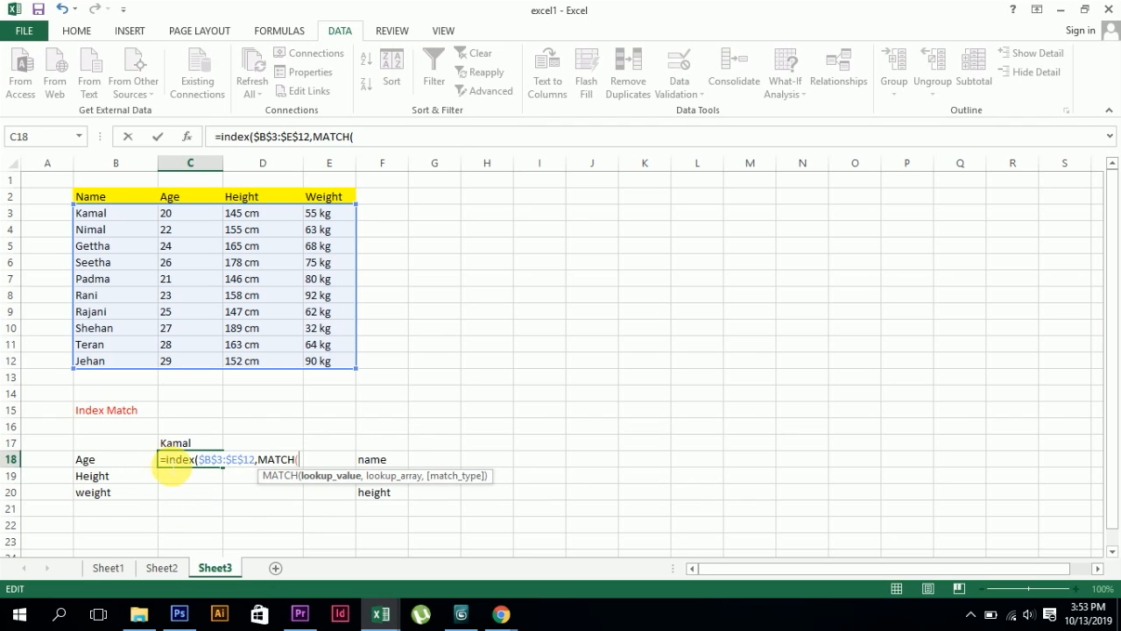
click(189, 442)
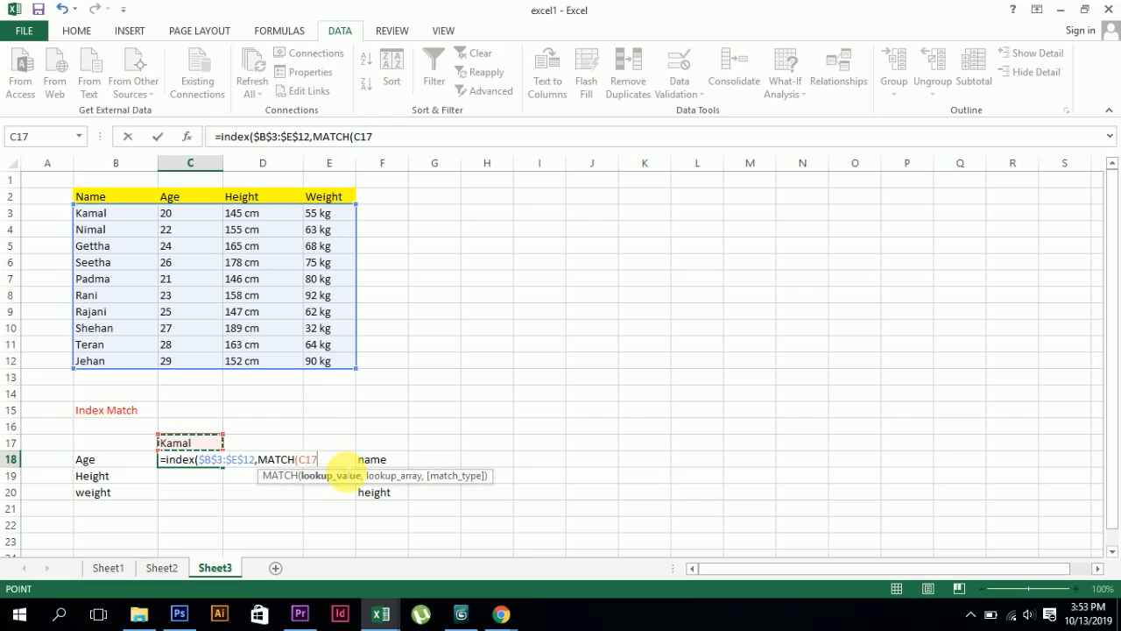
text(,)
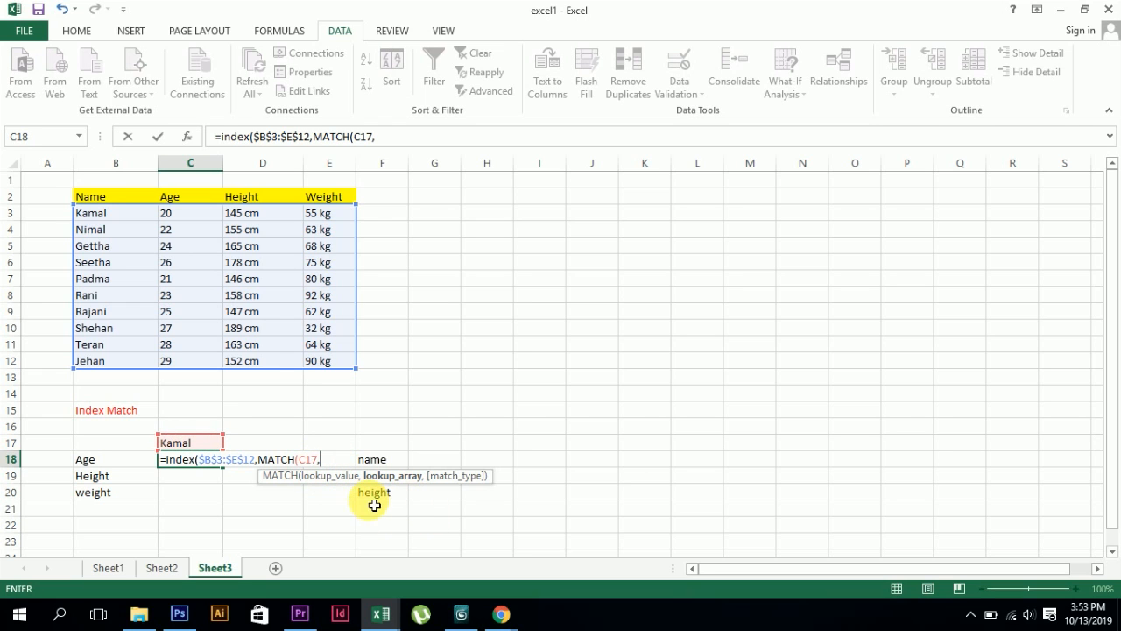
drag(100, 219, 85, 369)
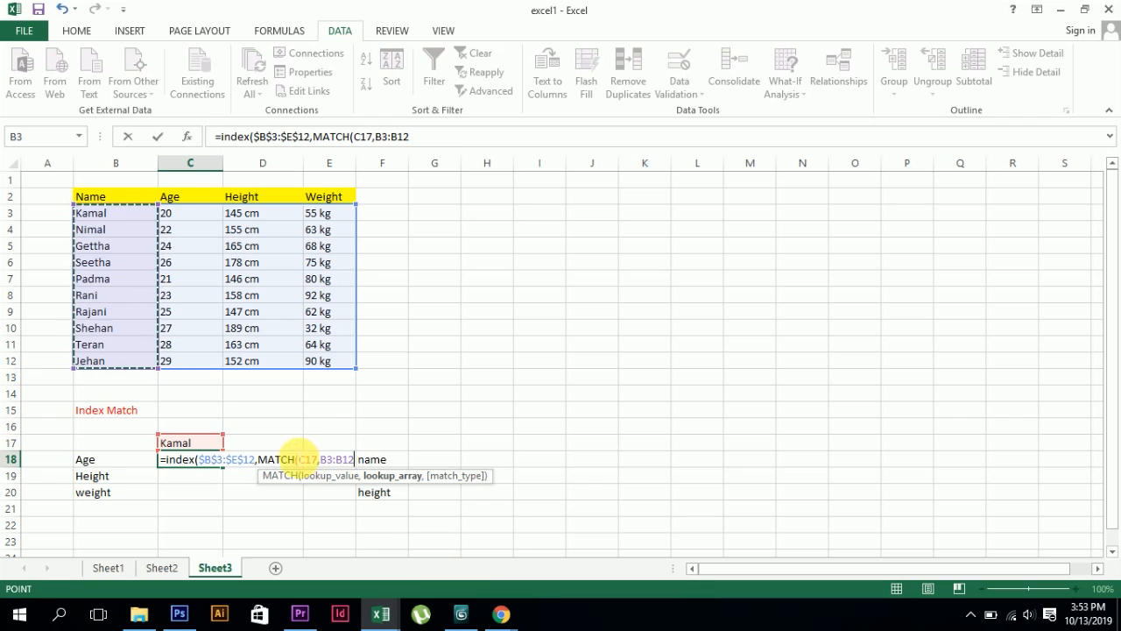
Step: Make the MATCH lookup array in C18's formula absolute as $B$3:$B$12
key(F2)
click(320, 459)
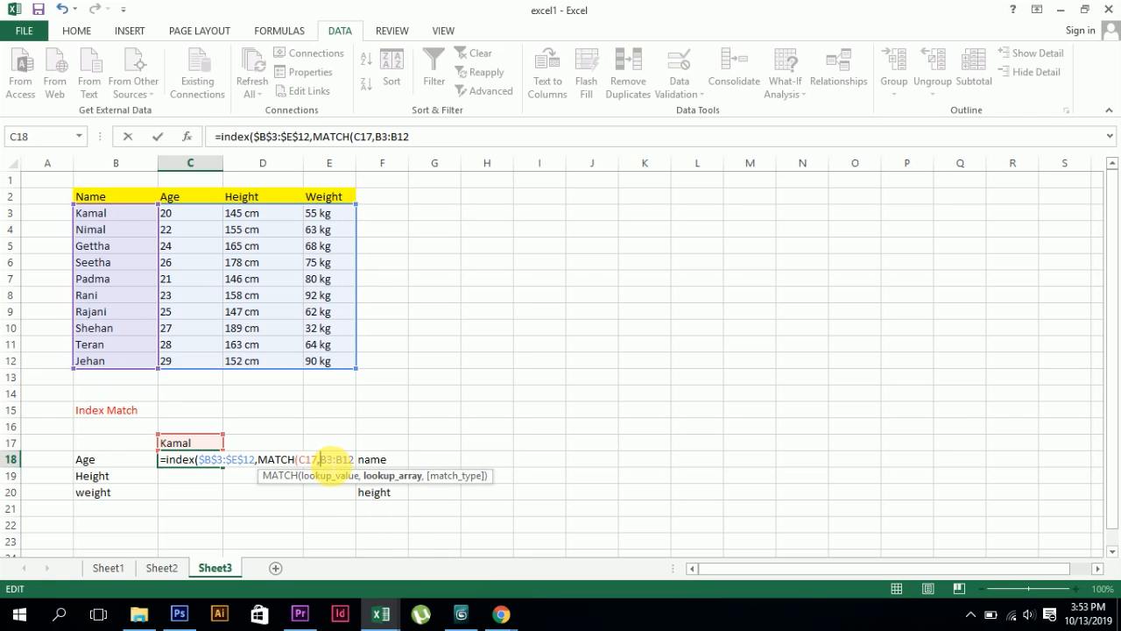
text($)
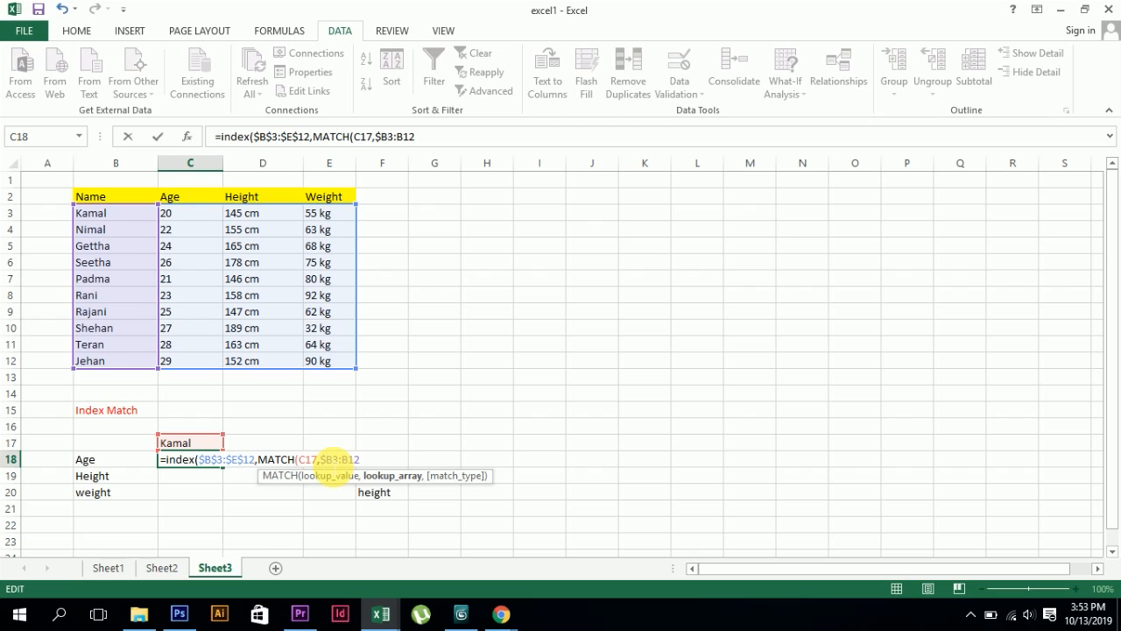
click(333, 459)
text($)
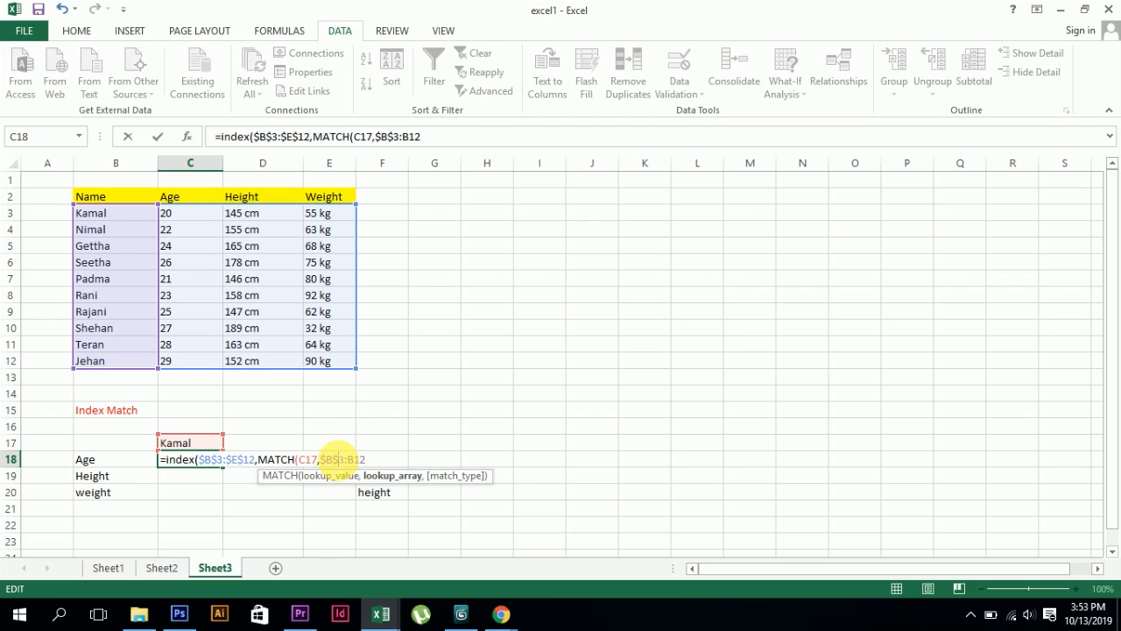
click(349, 460)
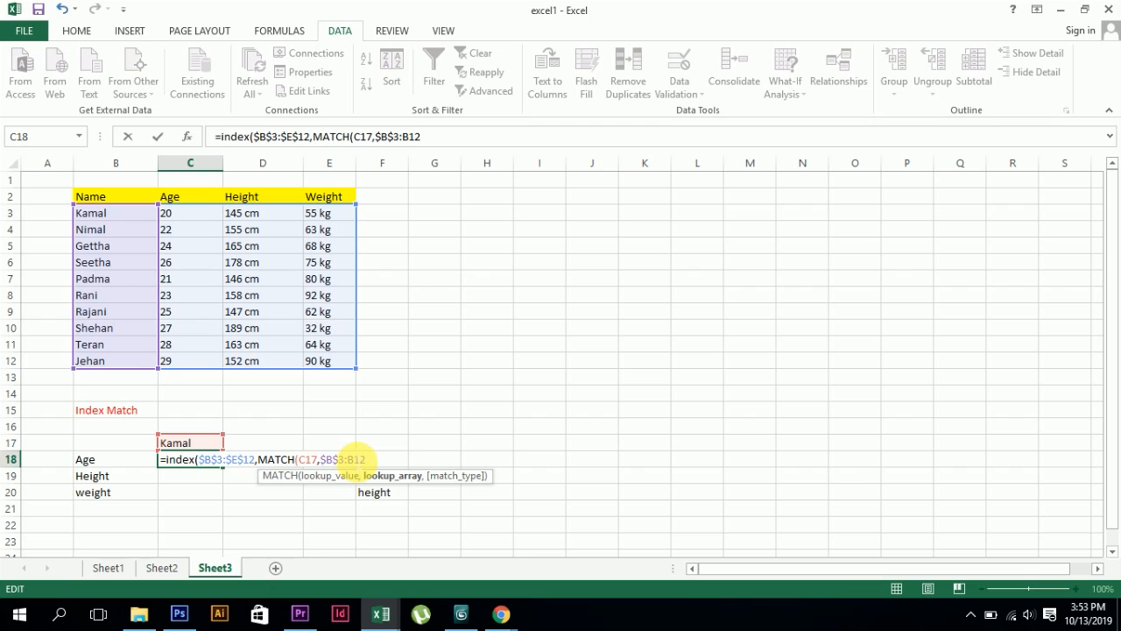
text($)
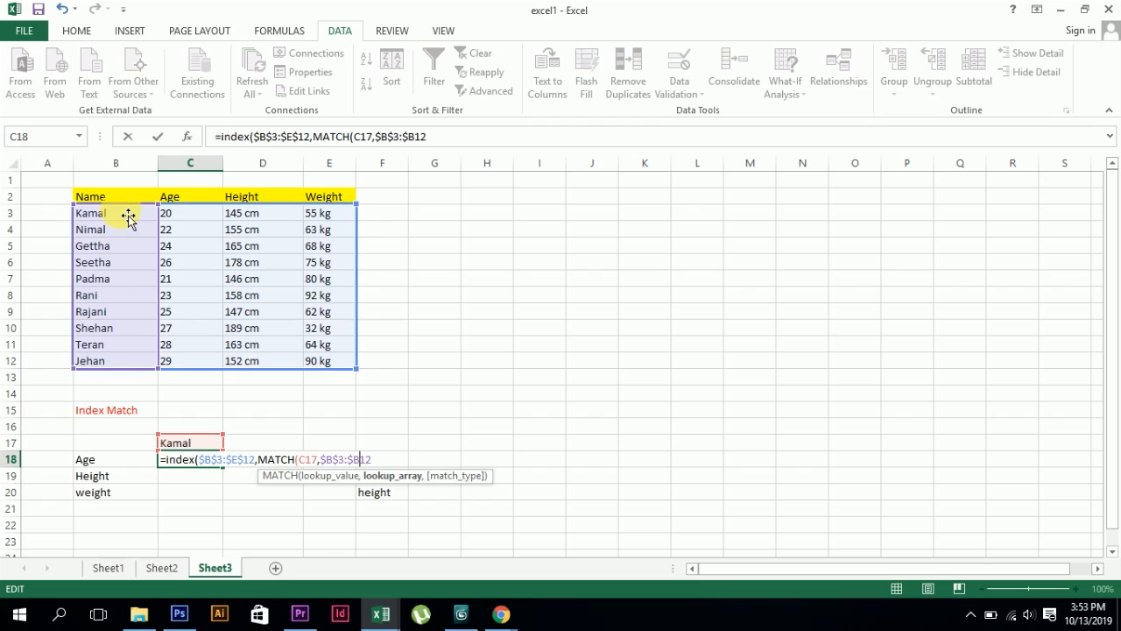
click(359, 459)
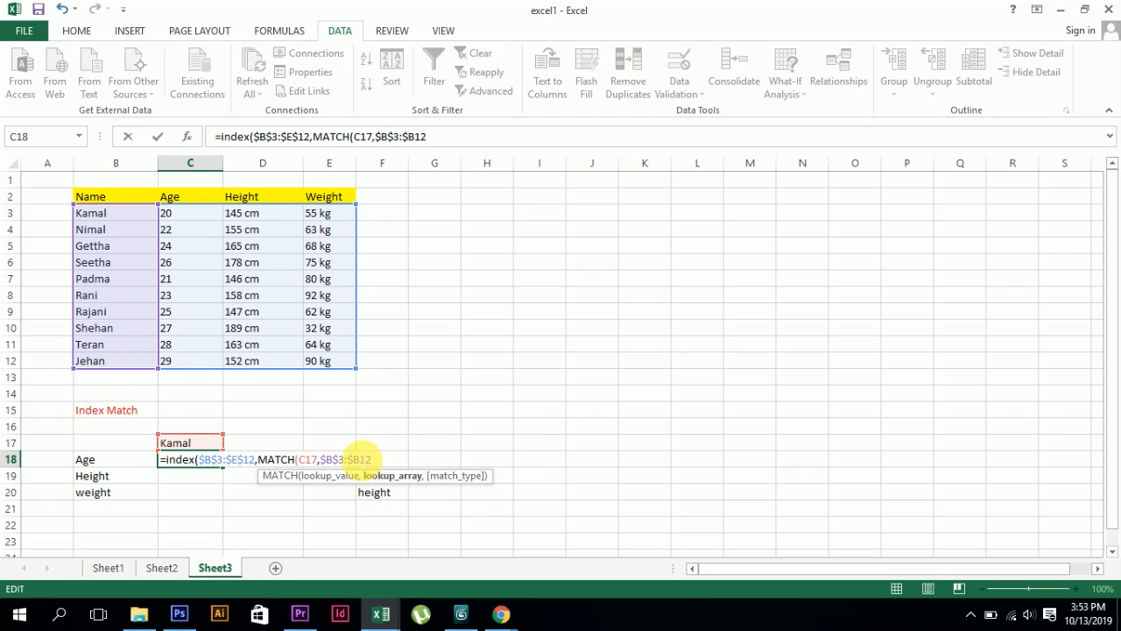
text($12,)
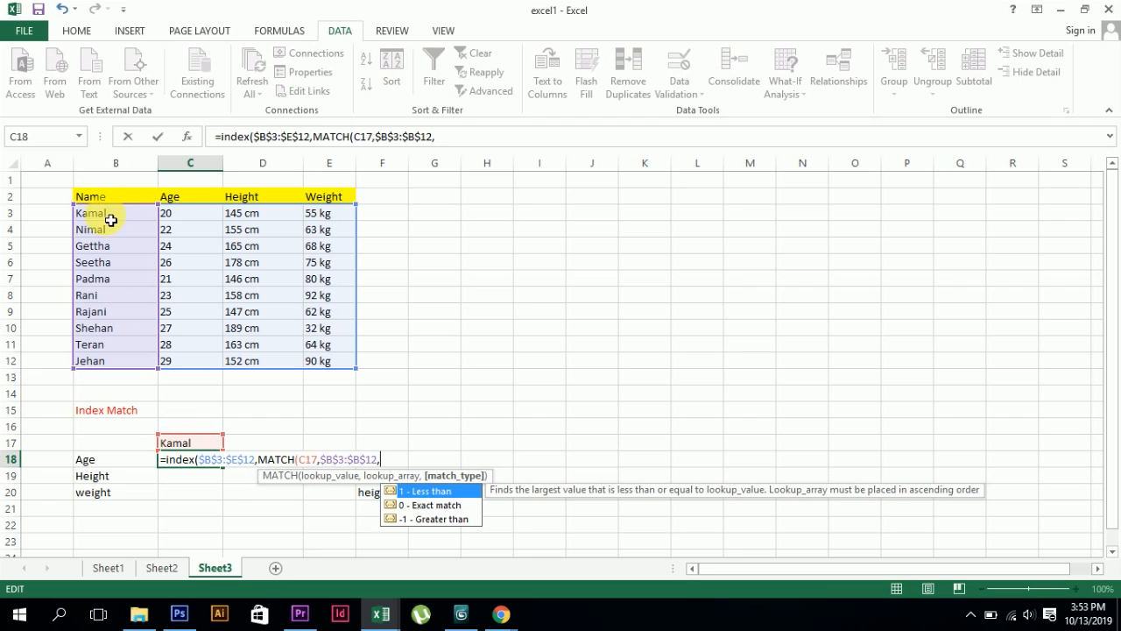
Step: Set the row-number MATCH to exact match (0) and close it, ready for the INDEX column number
double_click(427, 504)
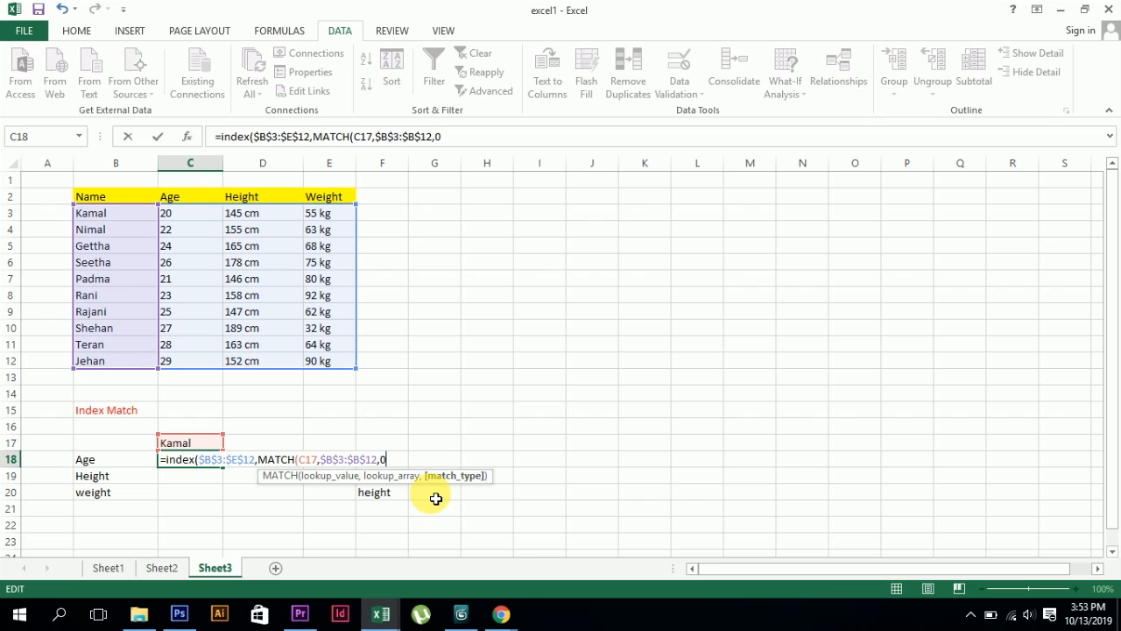
text())
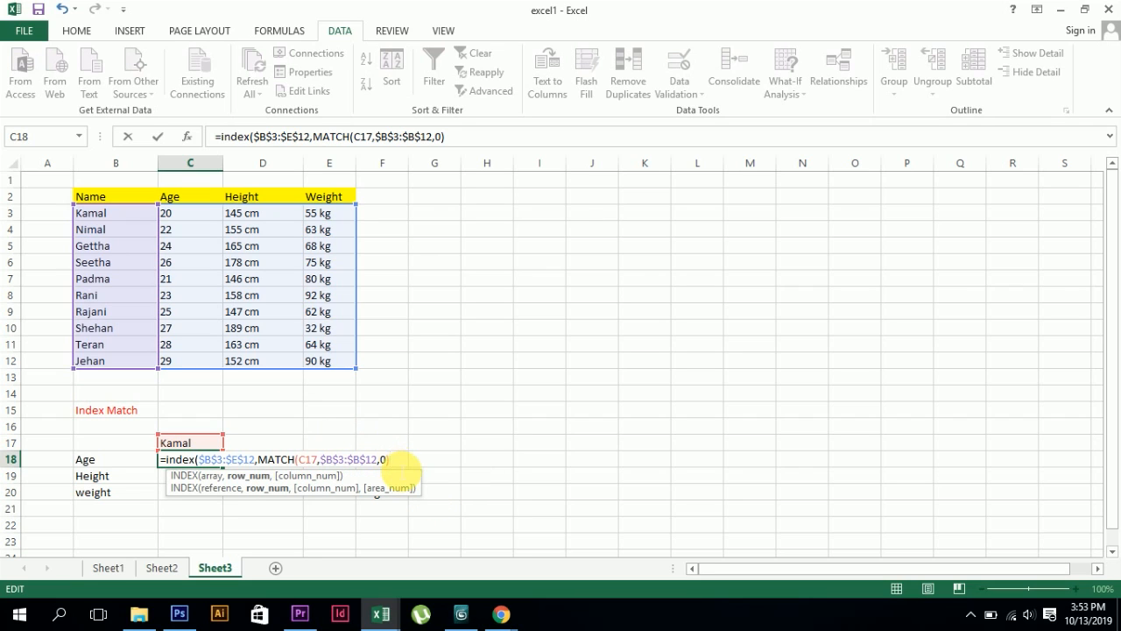
text(,)
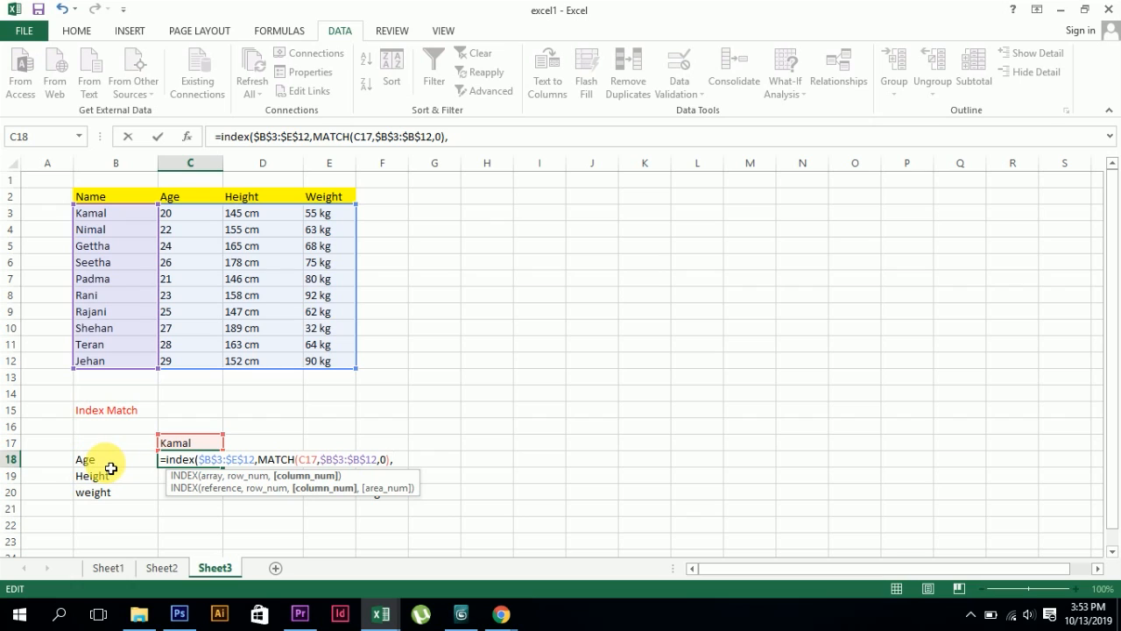
Step: Add a second MATCH as the INDEX column number, with B18 as the lookup value and header row B2:E2 as the lookup array
text(ma)
key(Tab)
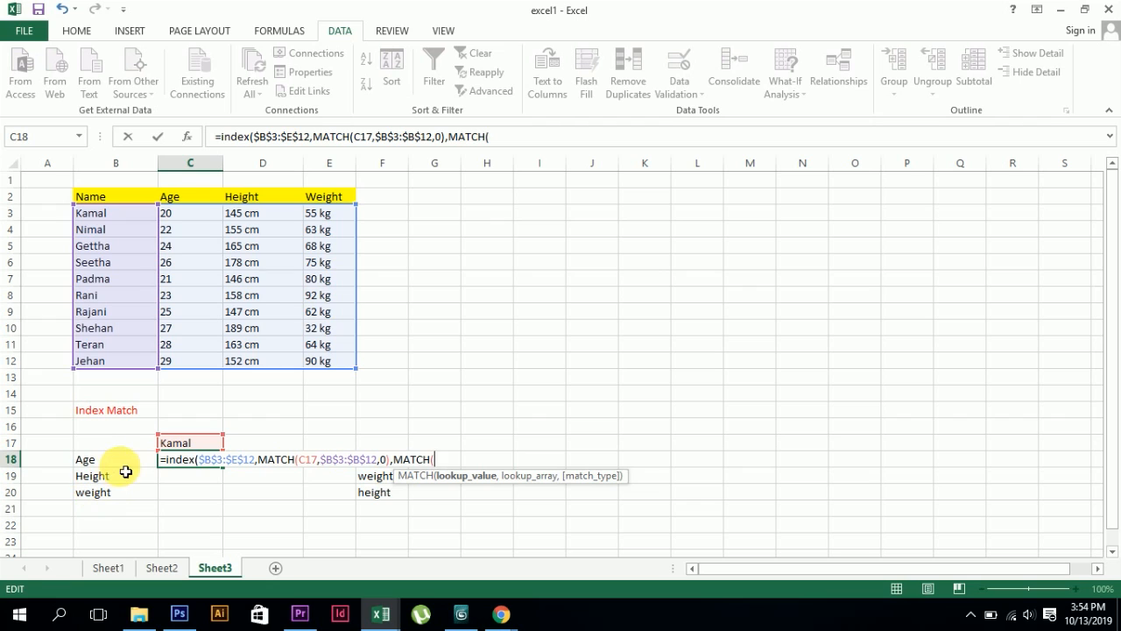
click(126, 464)
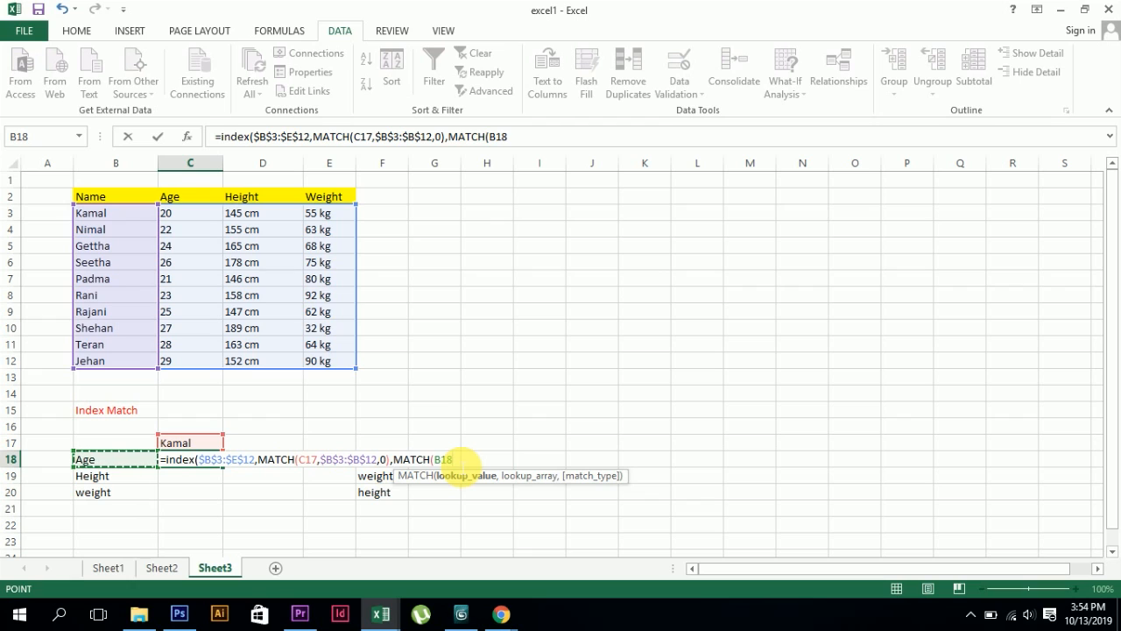
text(,)
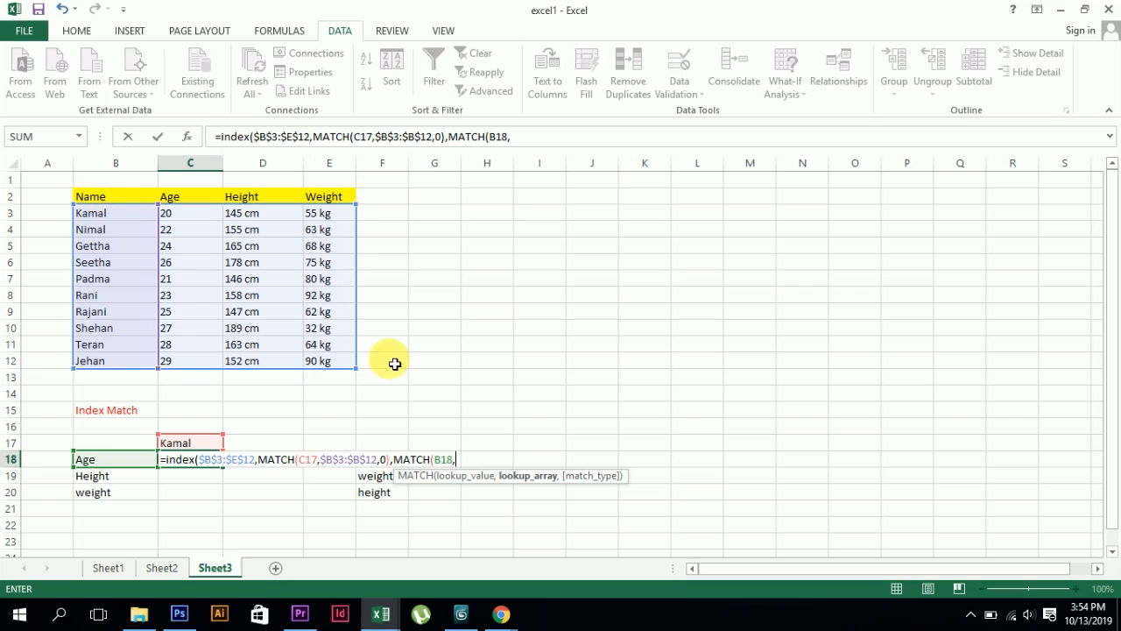
drag(106, 201, 348, 198)
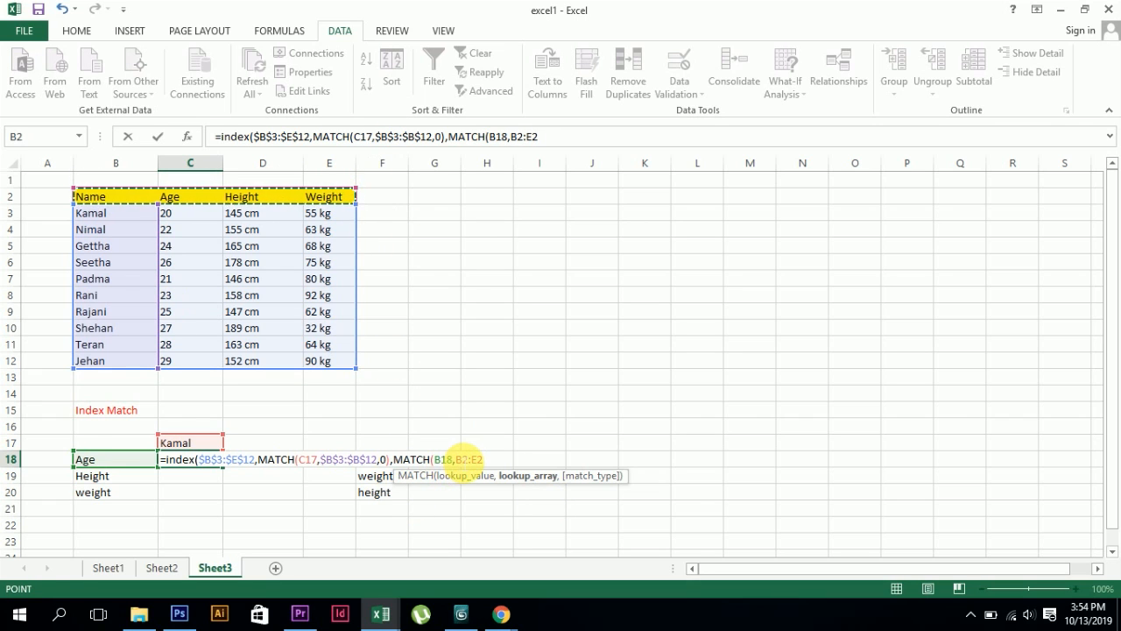
Step: Make the second MATCH's lookup array absolute as $B$2:$E$2 and set its match type to exact match (0)
click(456, 459)
text($B$)
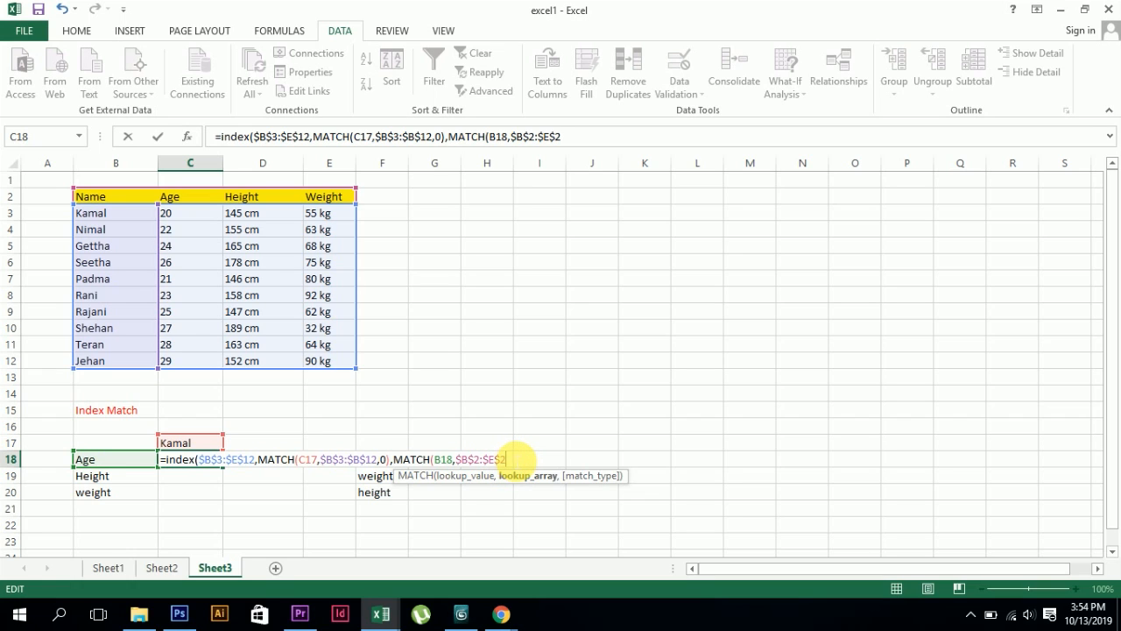
text(,)
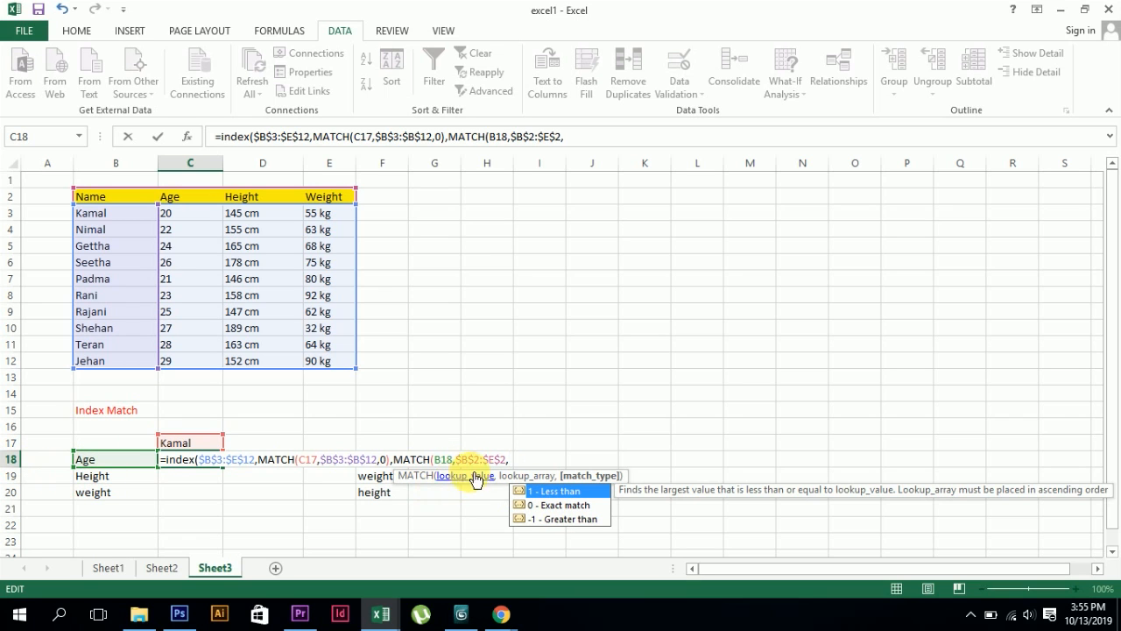
double_click(561, 505)
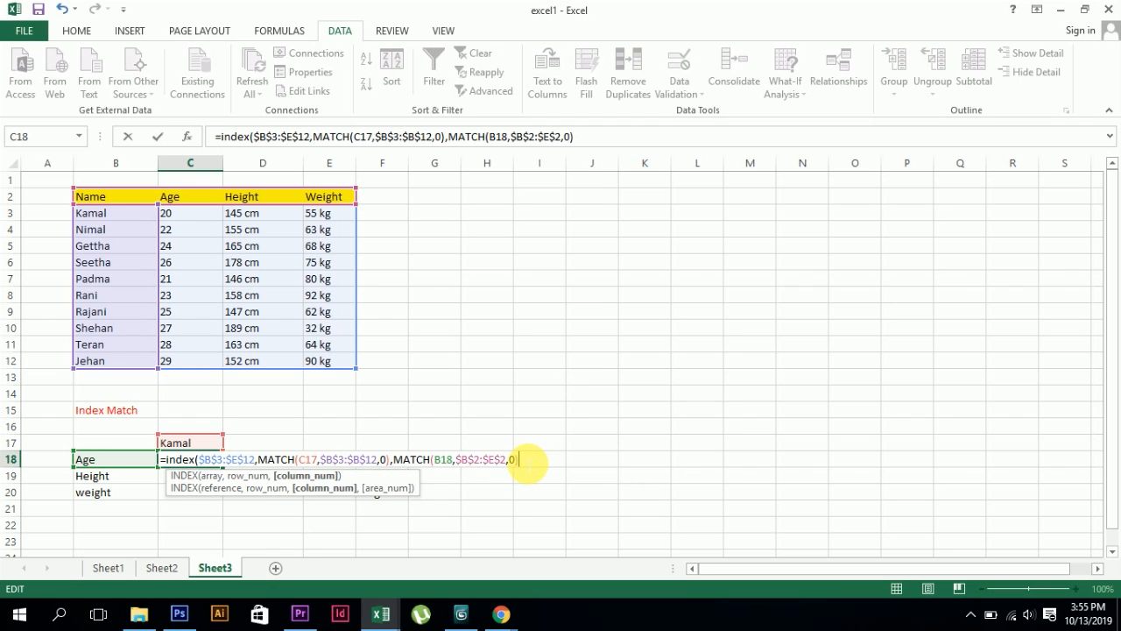
Step: Complete the C18 formula with the first lookup value absolute as $C$17, and fill it down through C20
click(524, 460)
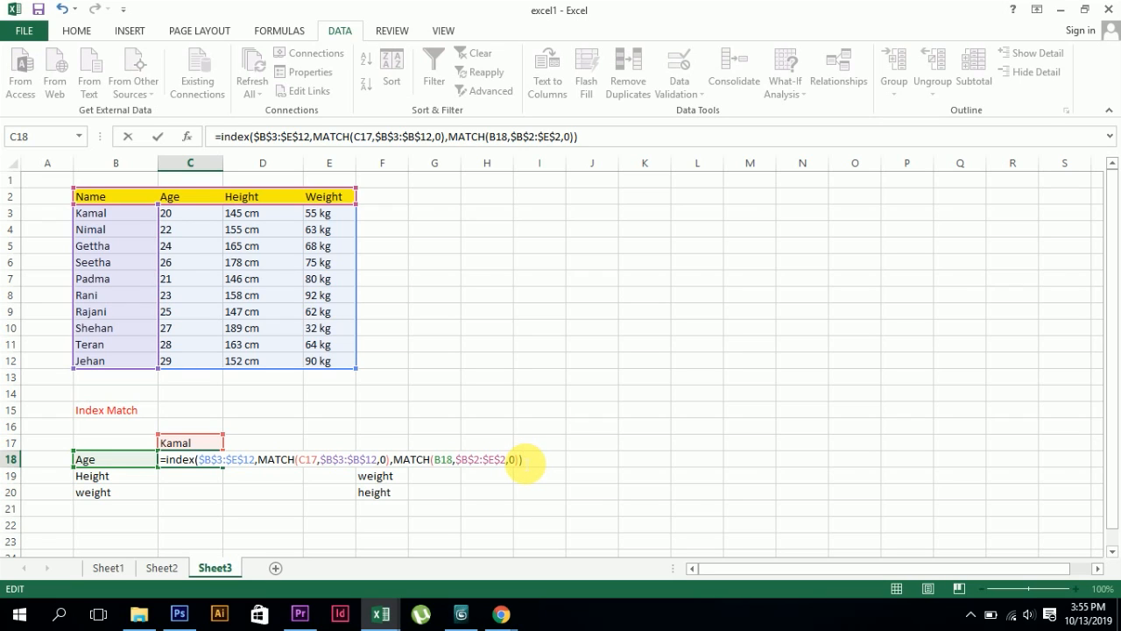
key(Return)
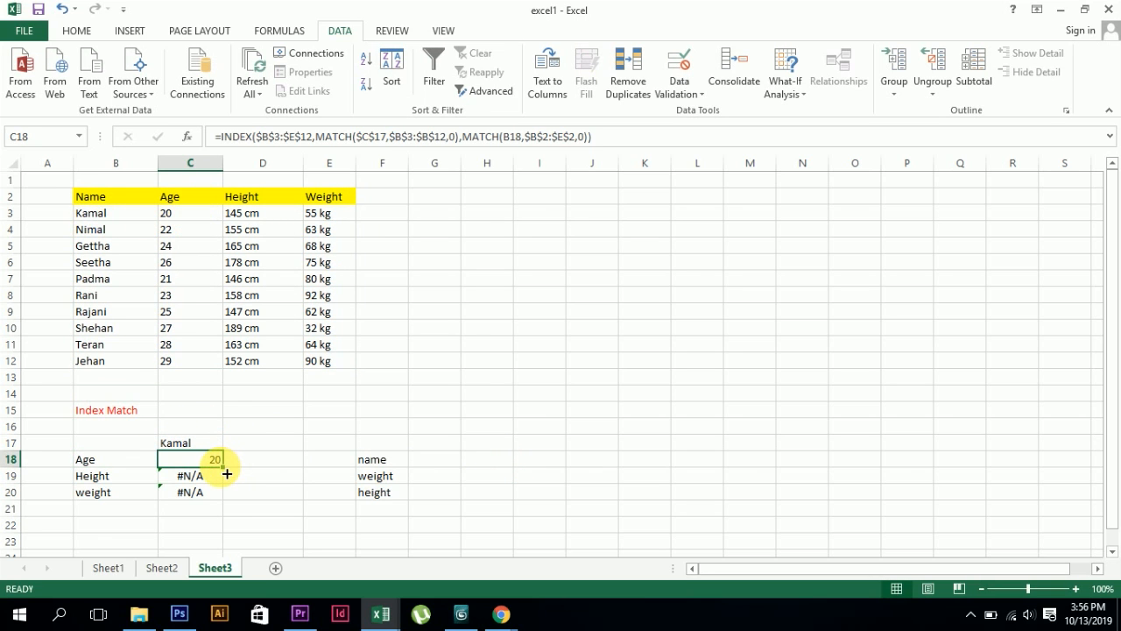
drag(224, 467, 221, 497)
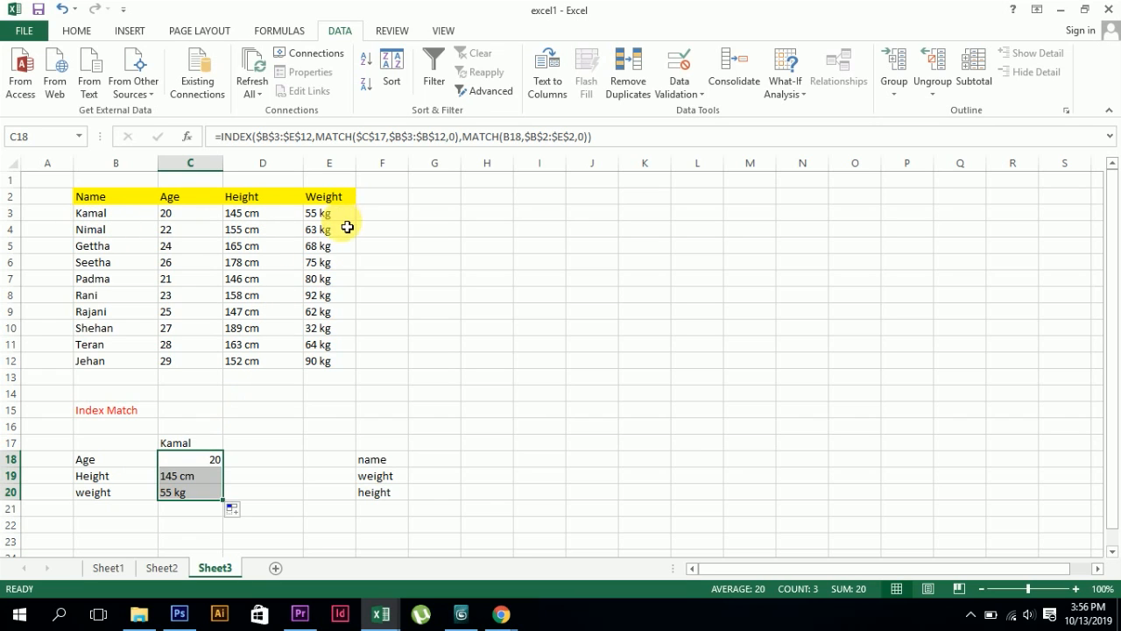
Step: Test the lookup by choosing the names from B4, B7 and B8 in turn in C17's drop-down list
key(Up)
click(229, 446)
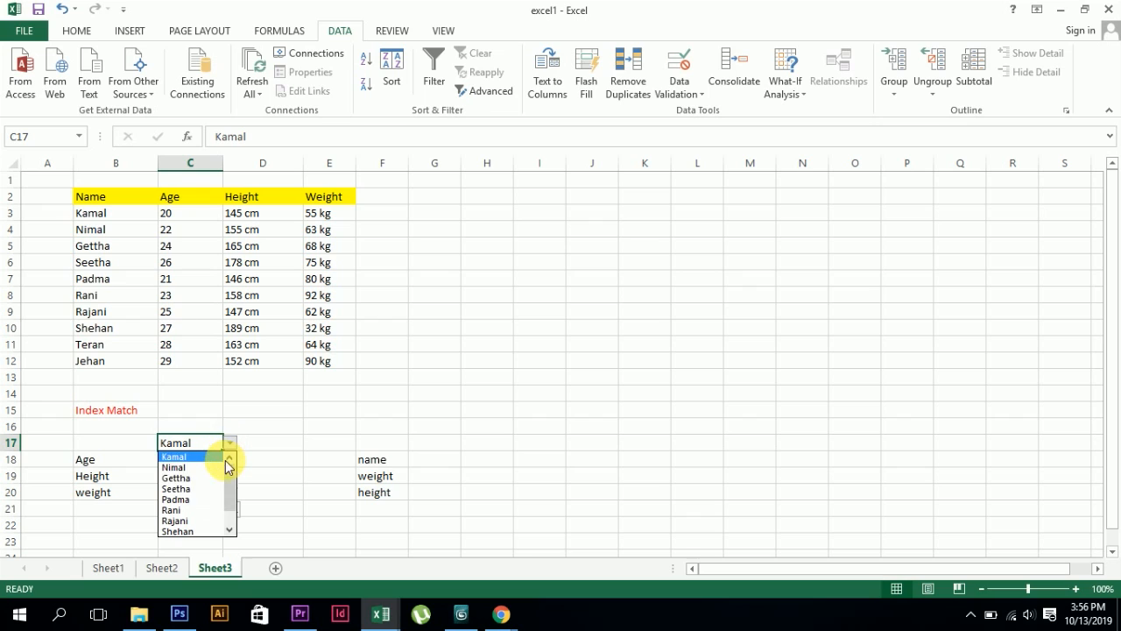
click(201, 467)
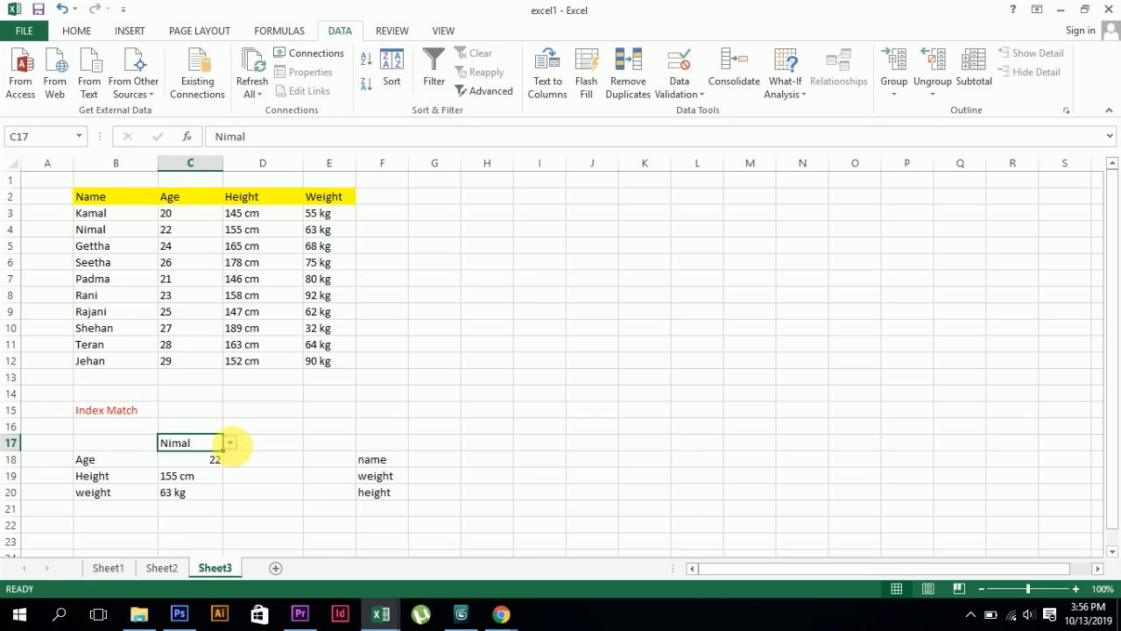
click(229, 442)
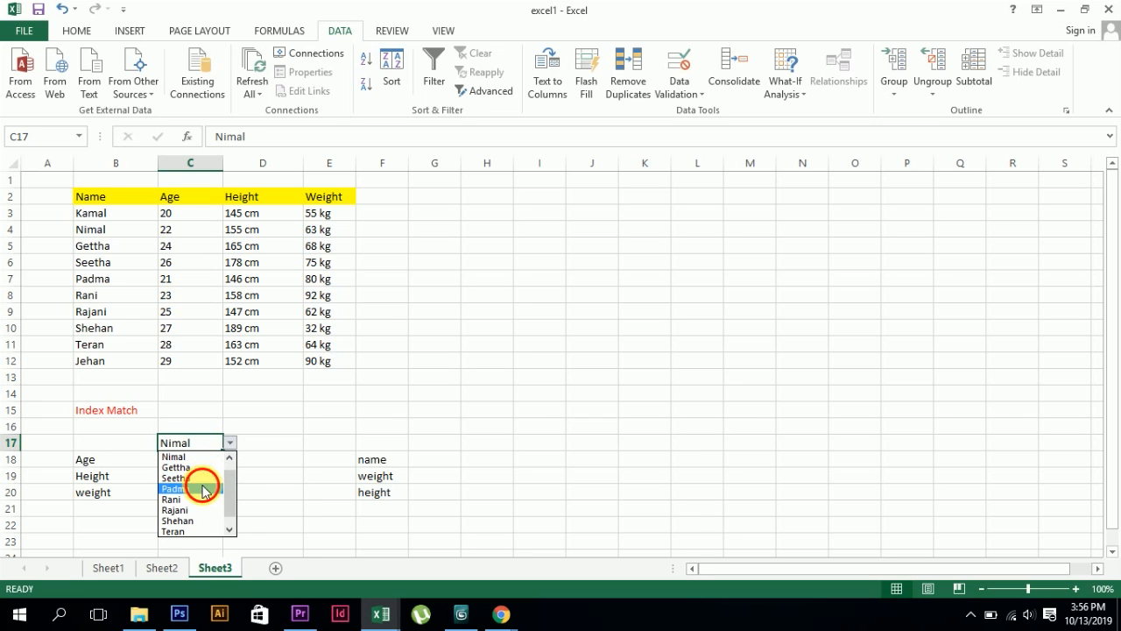
click(201, 488)
click(230, 444)
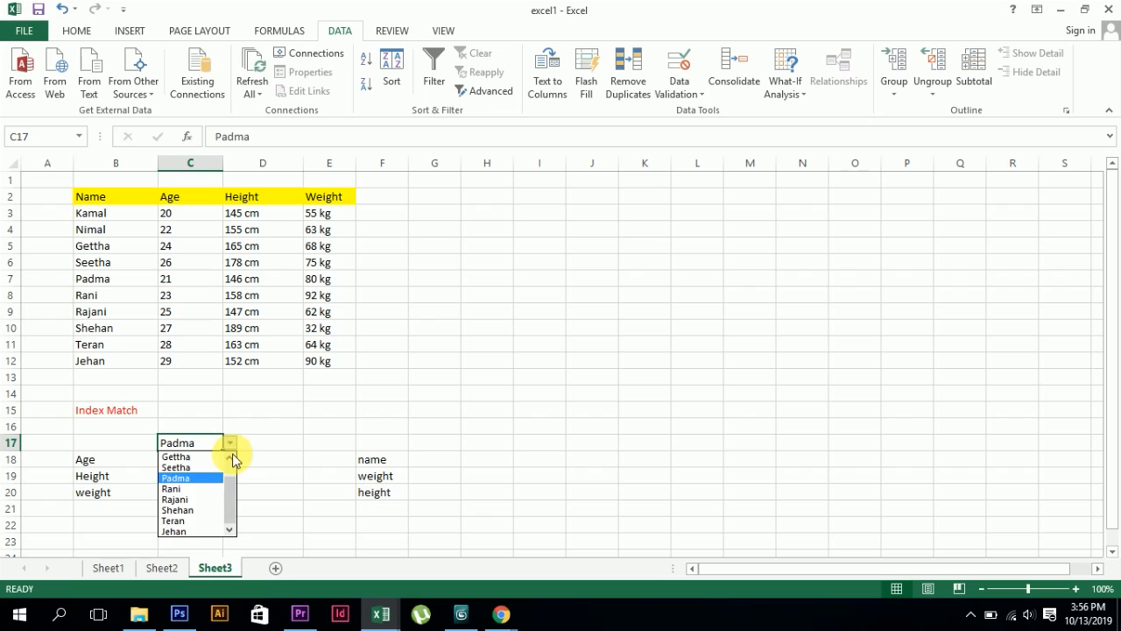
click(202, 488)
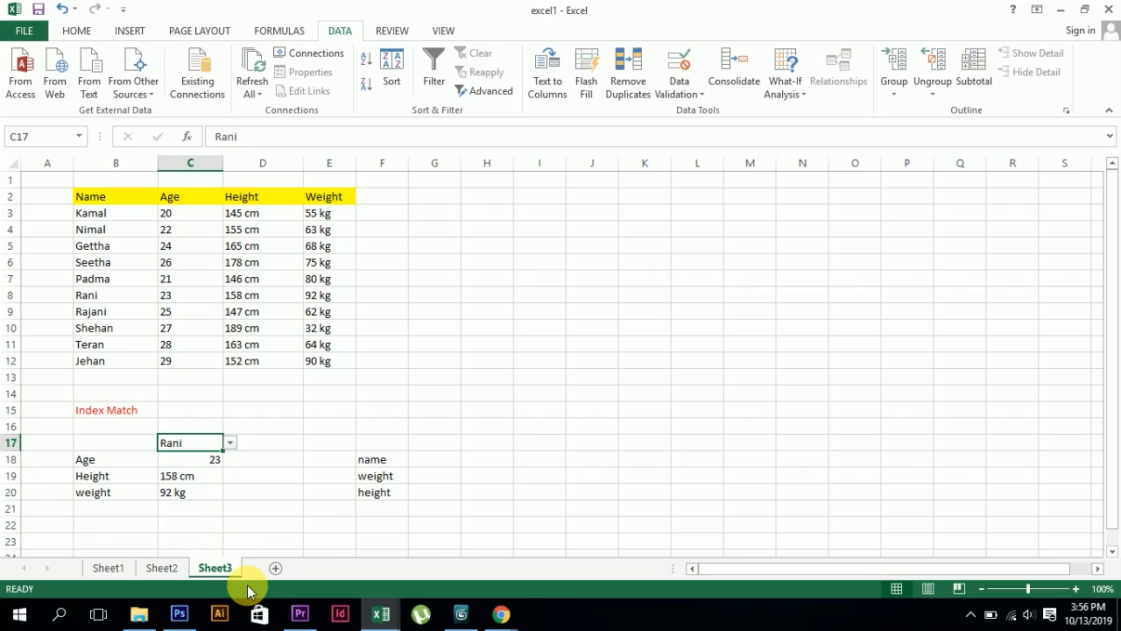